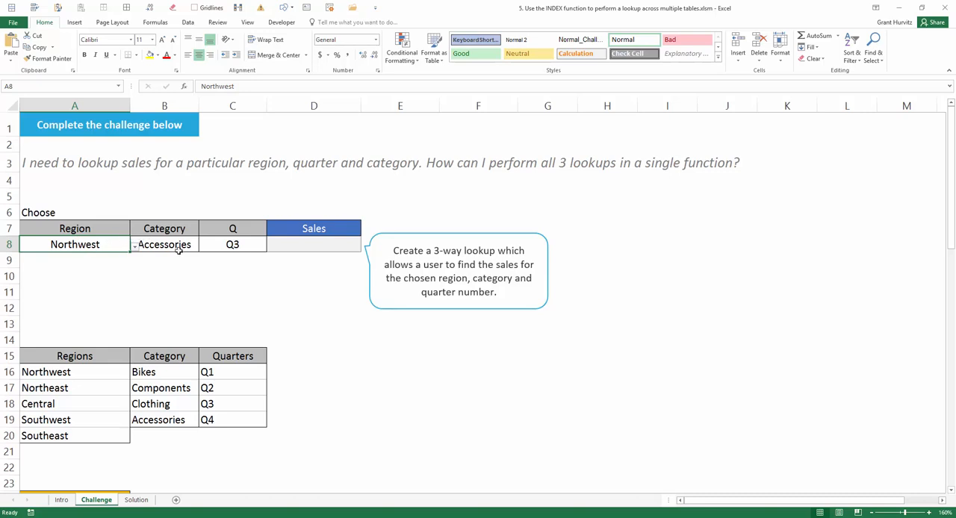
Examine the region, category and quarter selection cells, the empty Sales cell and the layout of the Northwest sales table
click(180, 246)
click(252, 247)
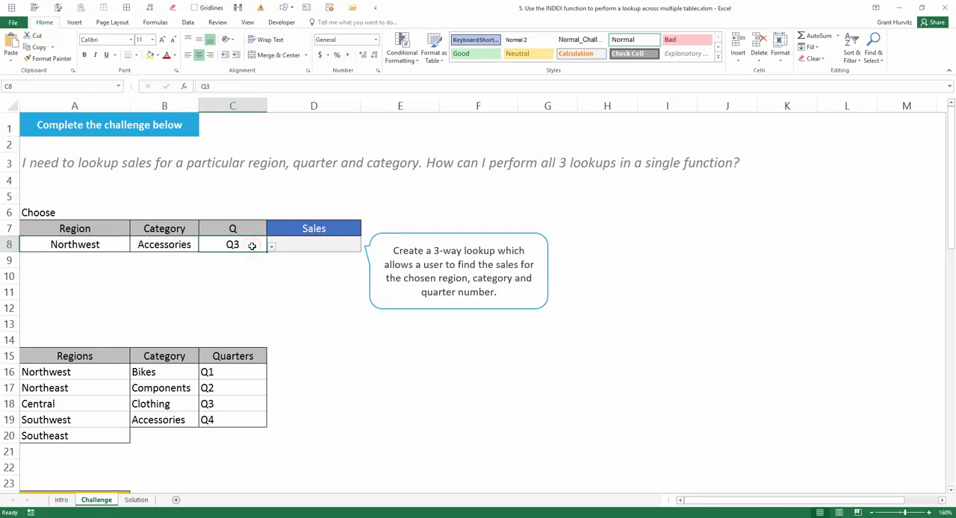
click(320, 244)
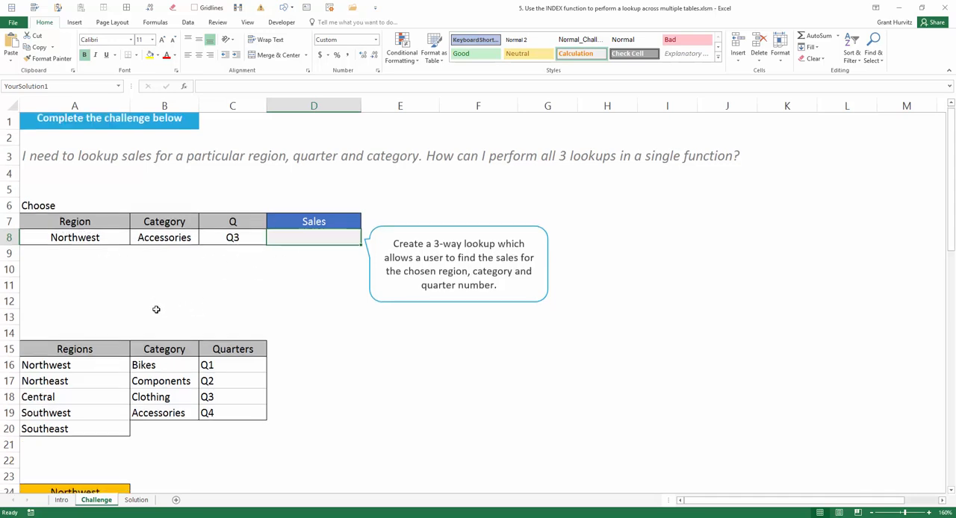
scroll(156, 308, down, 4)
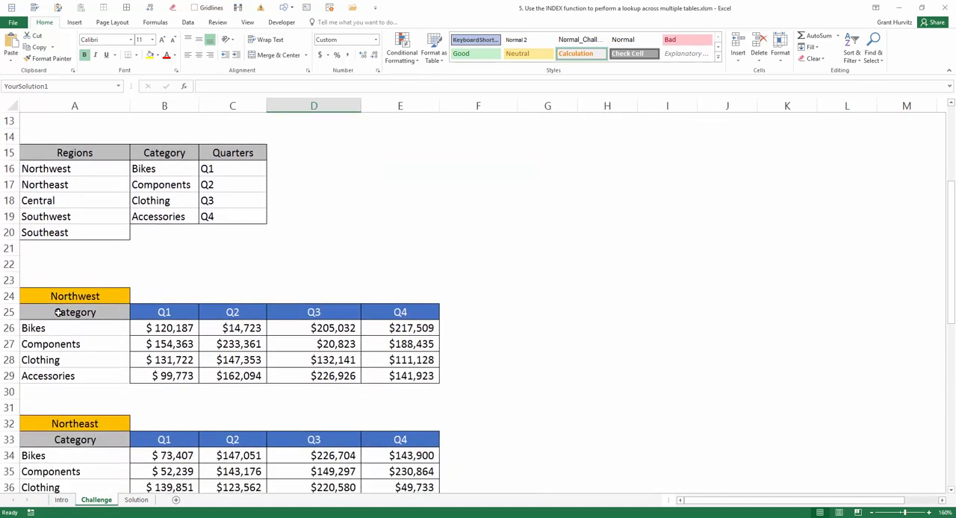
drag(58, 312, 95, 374)
click(142, 312)
drag(206, 312, 404, 312)
click(82, 297)
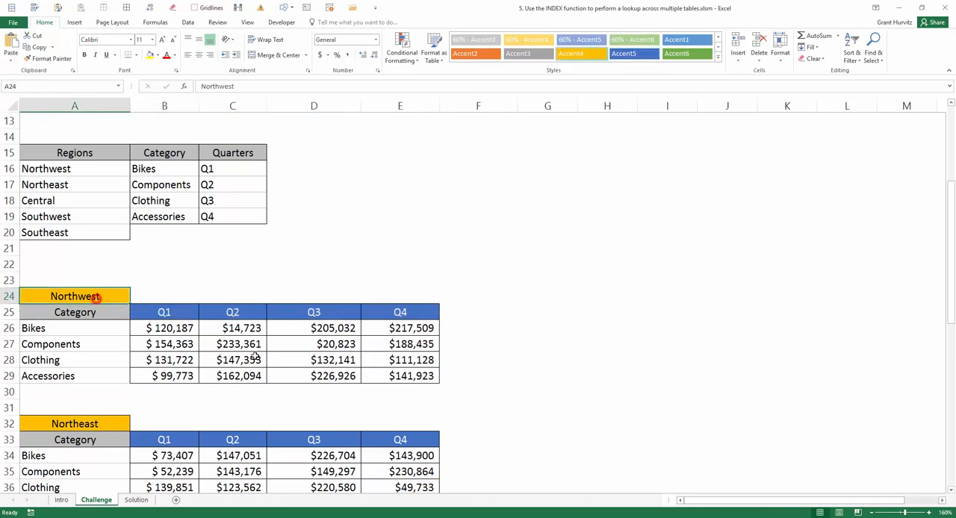
Look through the remaining regional sales tables, from Northeast down to Southeast
scroll(255, 355, down, 1)
scroll(255, 355, down, 2)
click(100, 283)
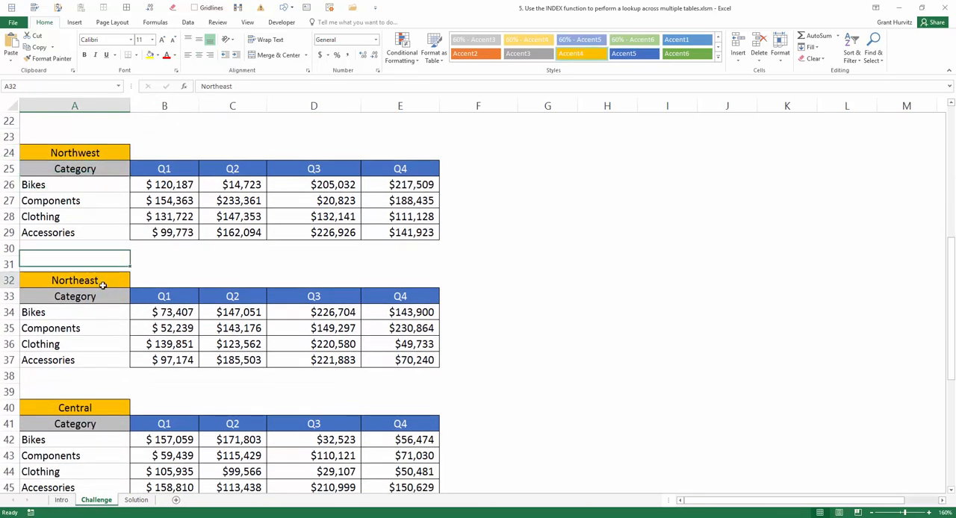
click(98, 409)
scroll(106, 403, down, 5)
click(107, 425)
scroll(107, 416, down, 5)
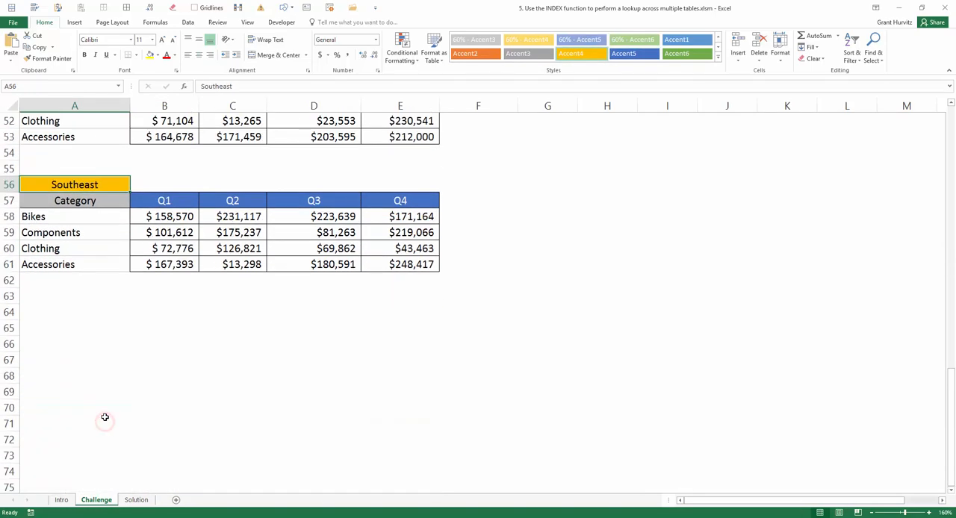
scroll(104, 417, up, 9)
scroll(105, 416, up, 8)
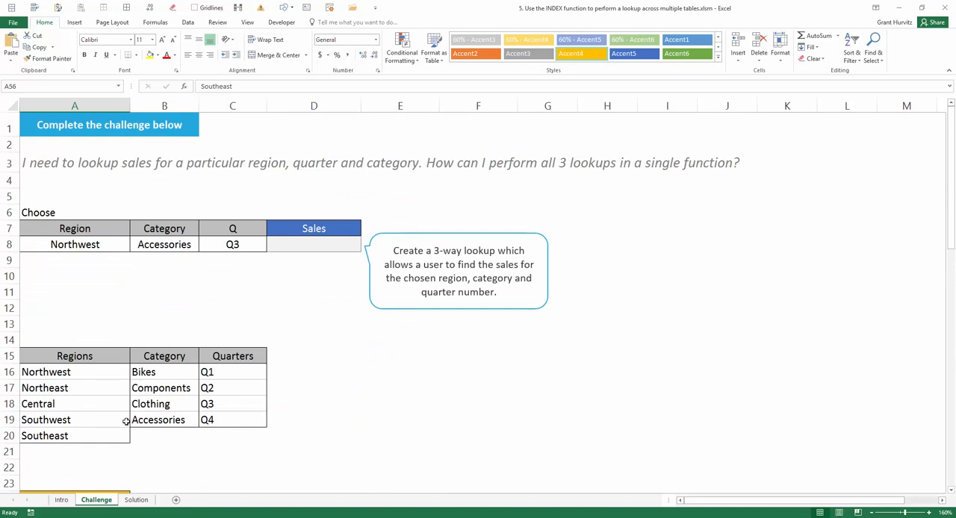
Compare the category rows and quarter columns across the Northwest, Northeast and Central tables
scroll(127, 420, down, 4)
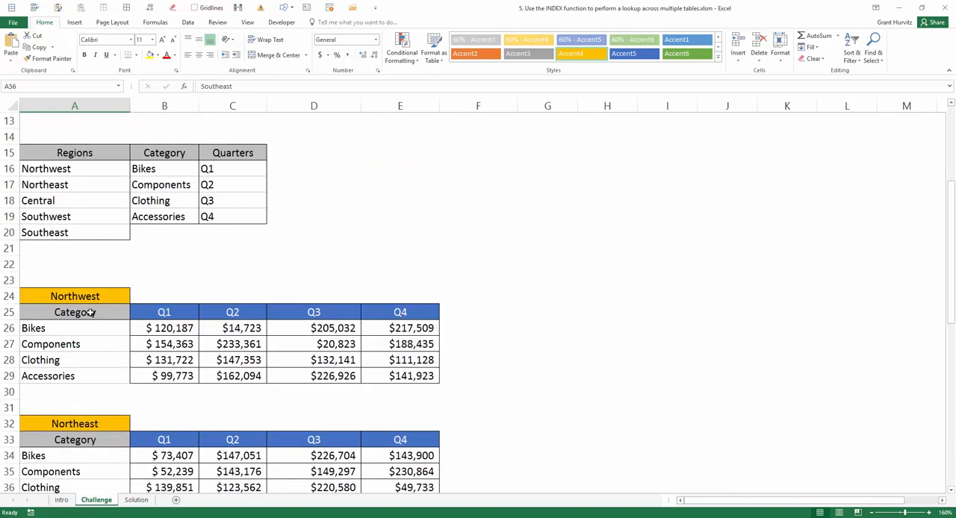
drag(90, 312, 90, 375)
drag(165, 312, 388, 310)
drag(79, 295, 447, 388)
scroll(258, 345, down, 2)
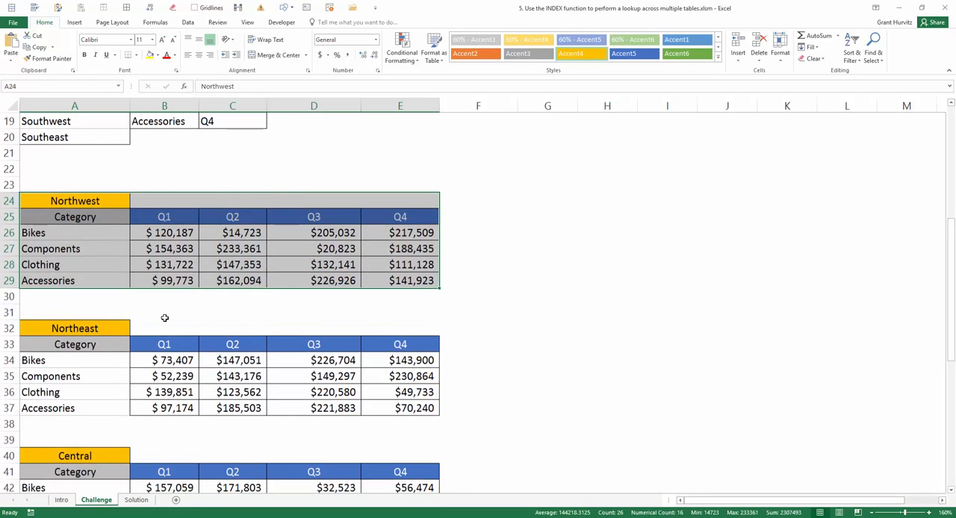
drag(97, 327, 427, 404)
scroll(388, 396, down, 2)
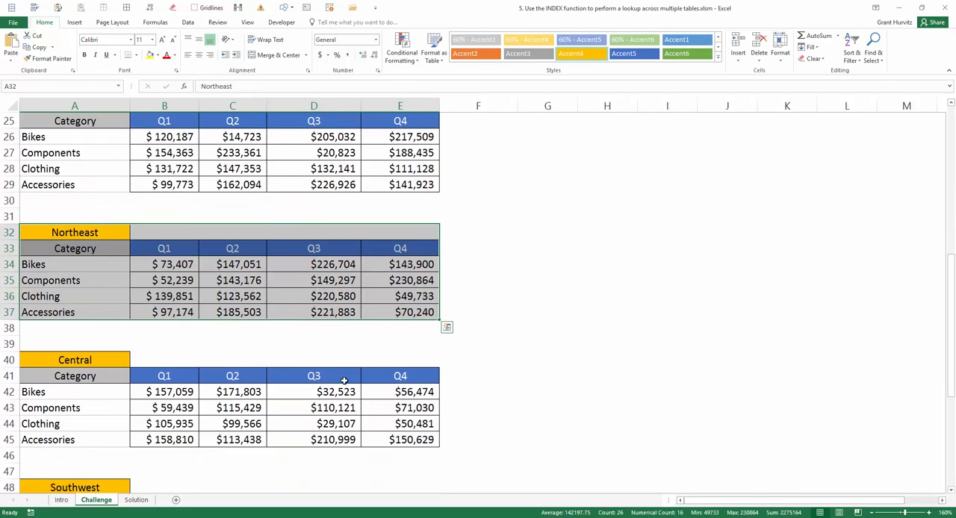
drag(94, 359, 415, 440)
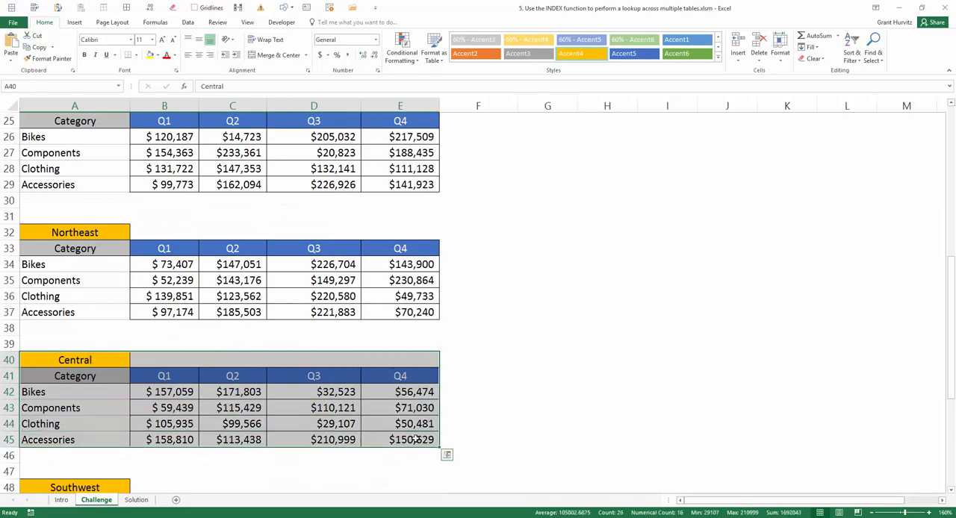
scroll(415, 440, up, 8)
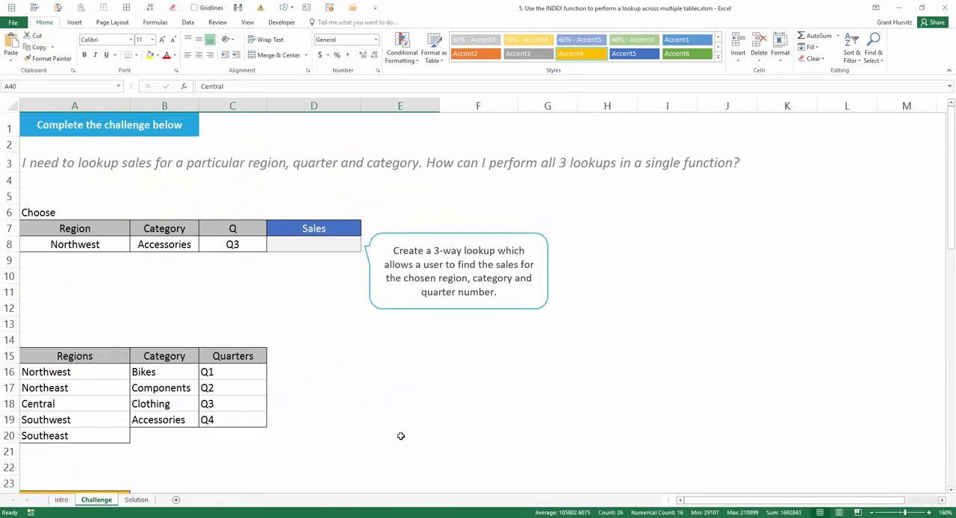
View the INDEX function's argument syntax through a trial formula in cell E16 and discard the entry
click(400, 374)
text(=)
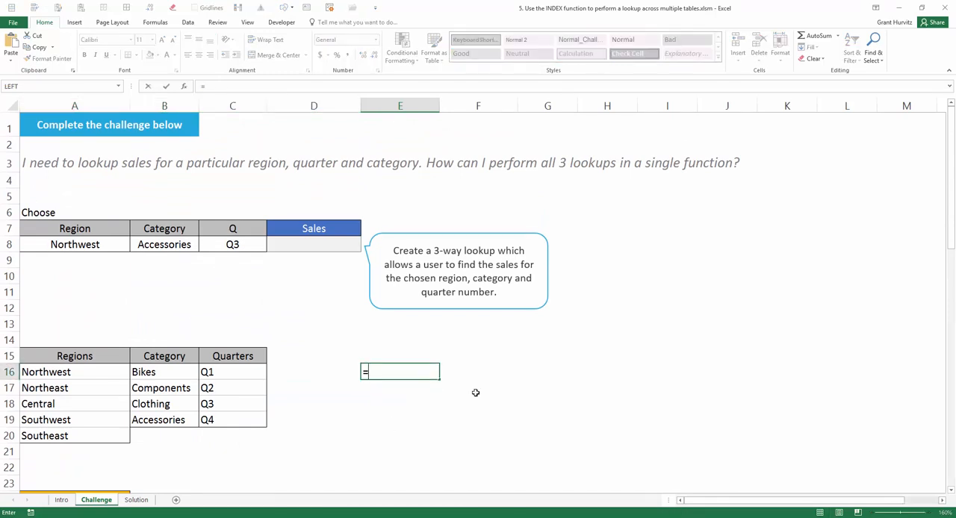
text(ind)
key(Tab)
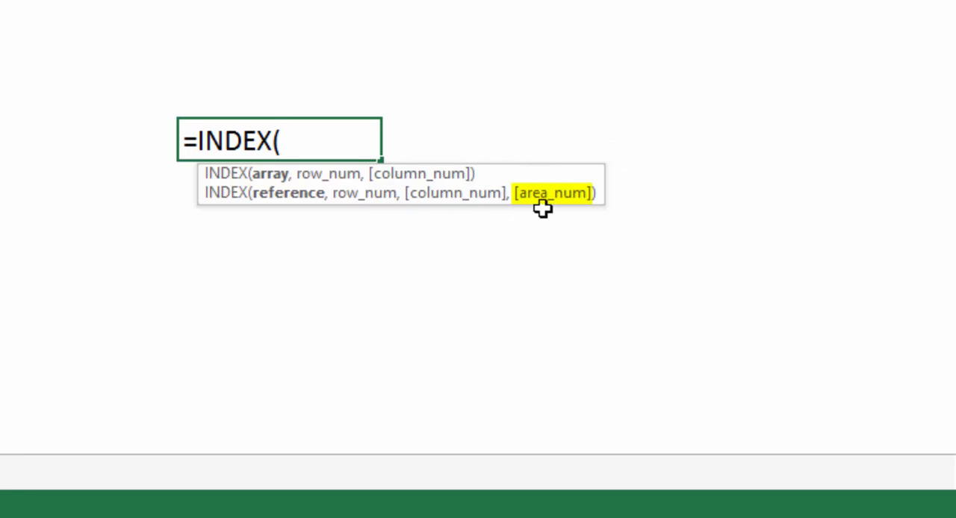
key(Escape)
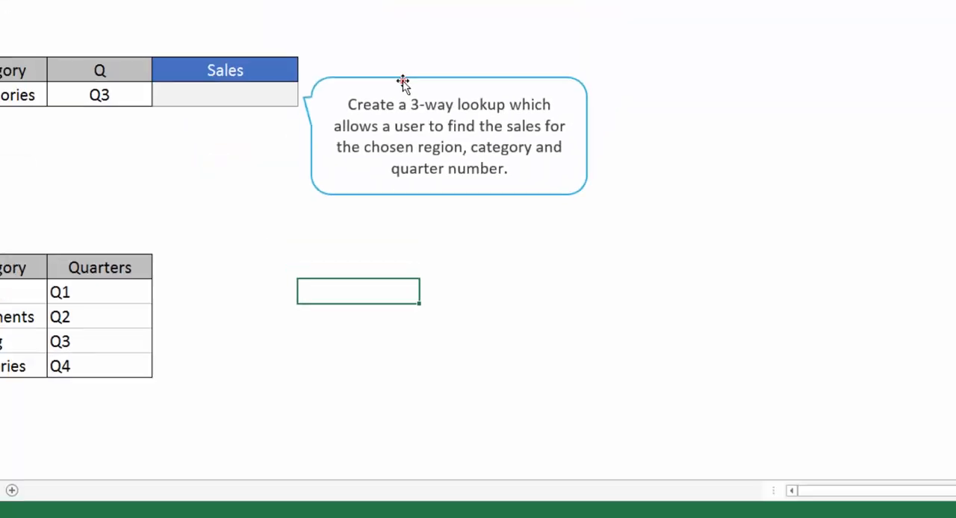
Begin an INDEX formula in Sales cell D8, opening a bracketed multi-range reference with the Northwest figures B26:E29
click(338, 245)
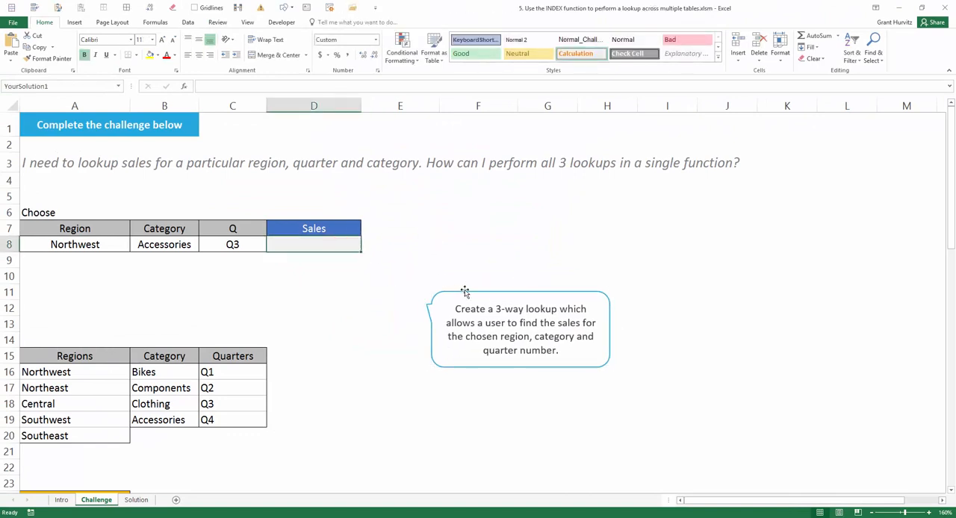
text(=)
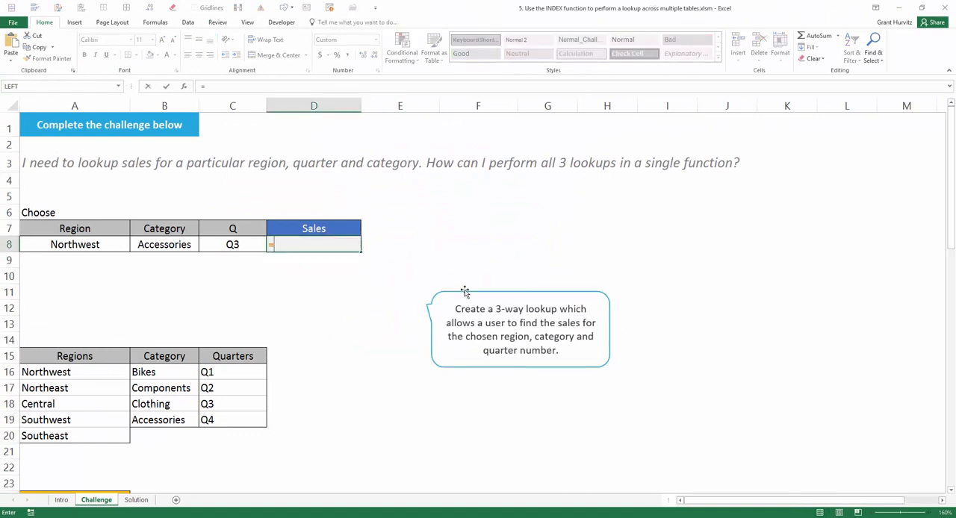
text(in)
key(Tab)
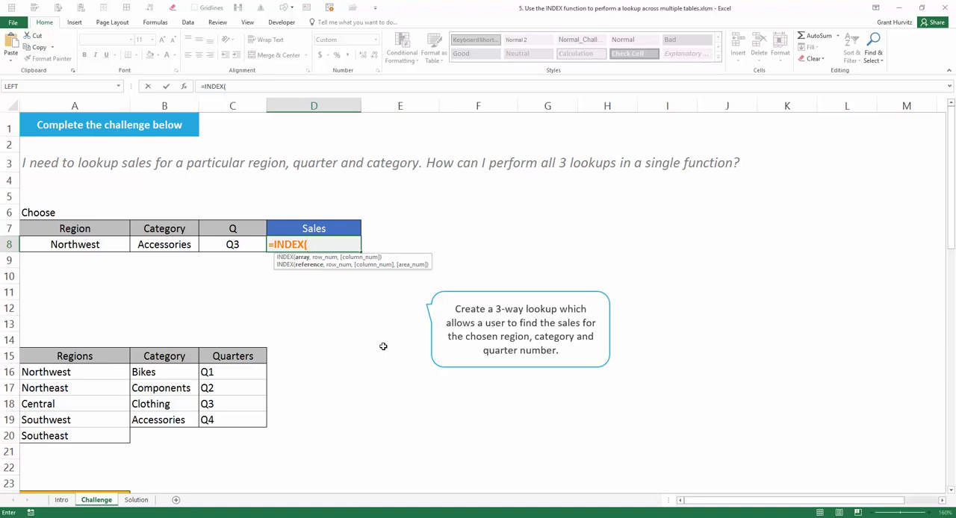
scroll(383, 347, down, 2)
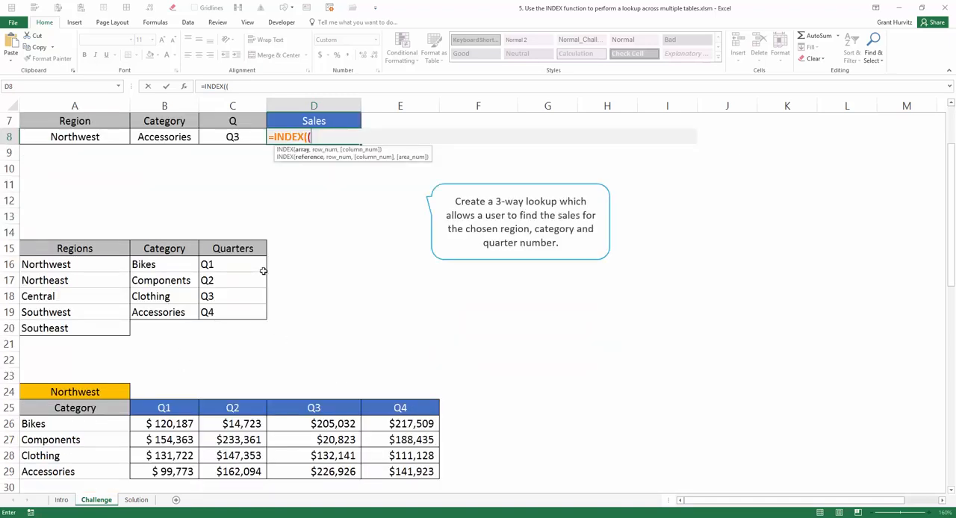
scroll(263, 271, down, 2)
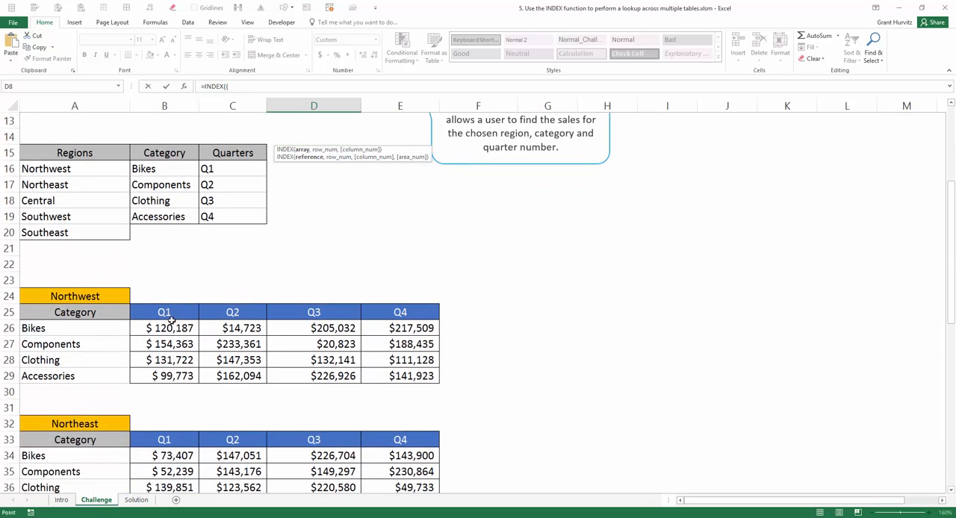
drag(170, 326, 379, 371)
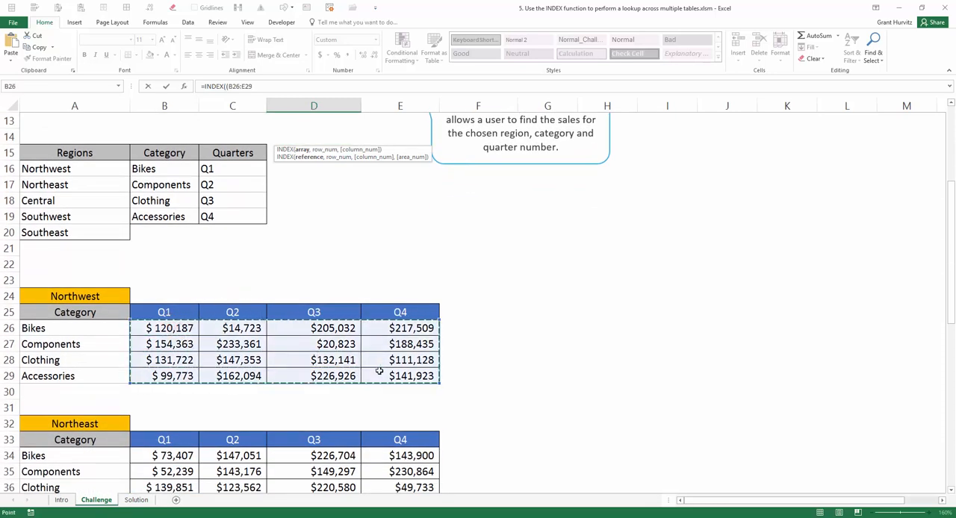
scroll(379, 371, up, 4)
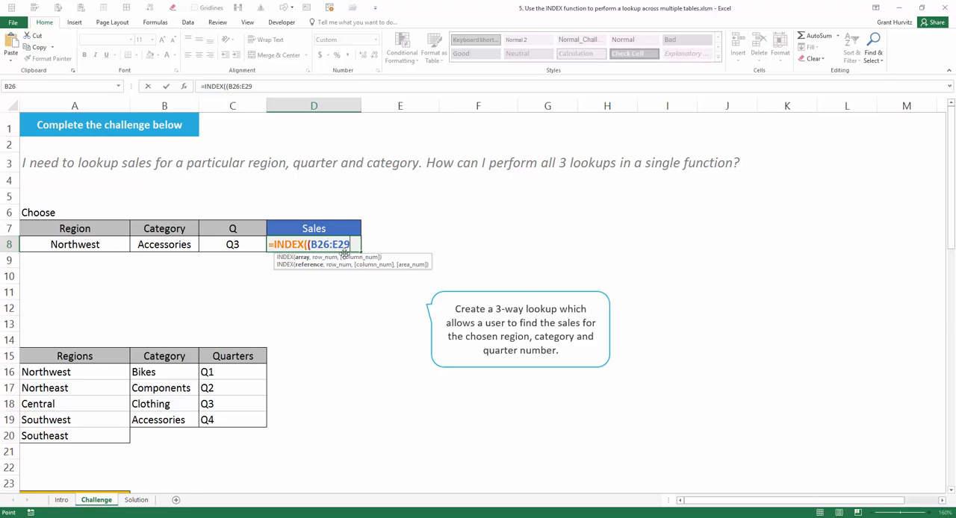
Add the Northeast figures B34:E37 and the Central figures B42:E45 to the INDEX reference
text(,)
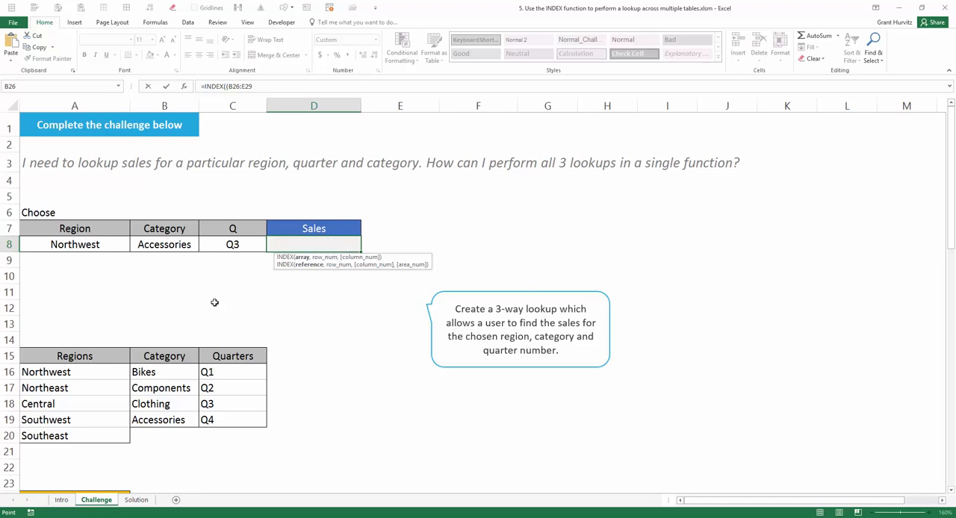
scroll(214, 302, down, 3)
scroll(215, 301, down, 3)
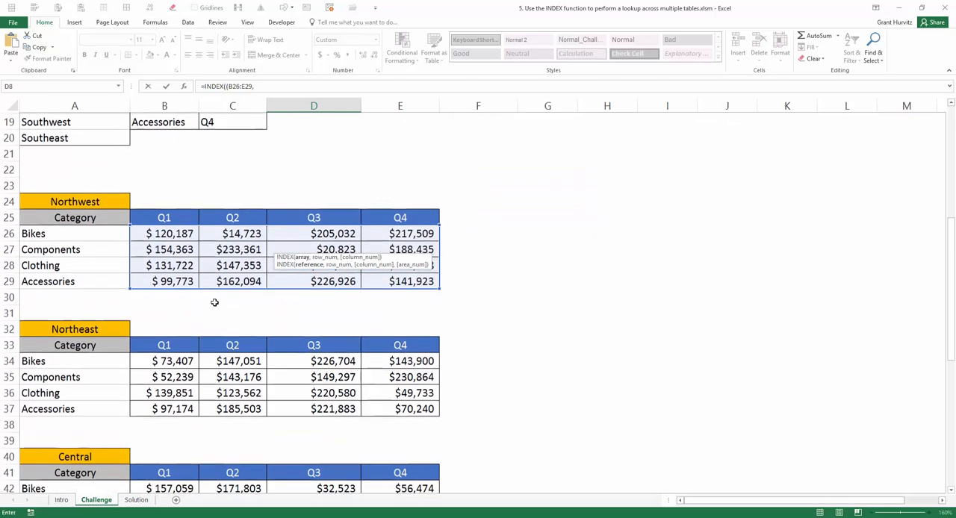
drag(168, 359, 391, 406)
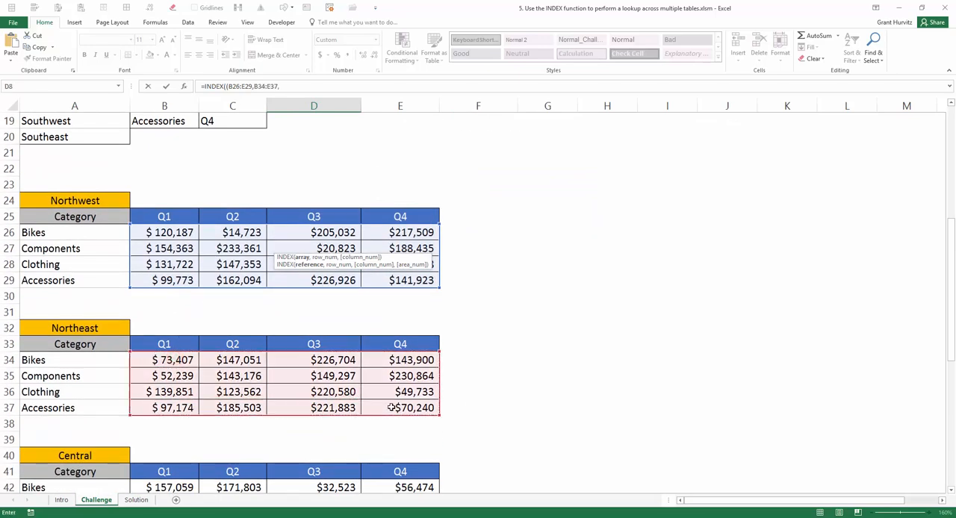
scroll(281, 387, down, 3)
text(,)
drag(174, 344, 382, 395)
Add the Southwest figures B50:E53 and Southeast figures B58:E61 to the INDEX reference and close its bracket
text(,)
scroll(382, 394, down, 3)
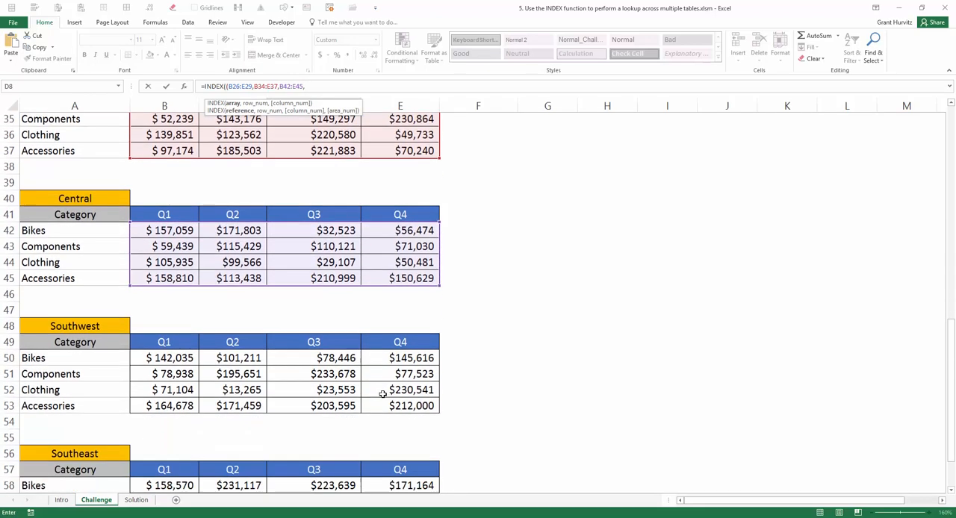
drag(179, 330, 393, 376)
scroll(393, 376, down, 3)
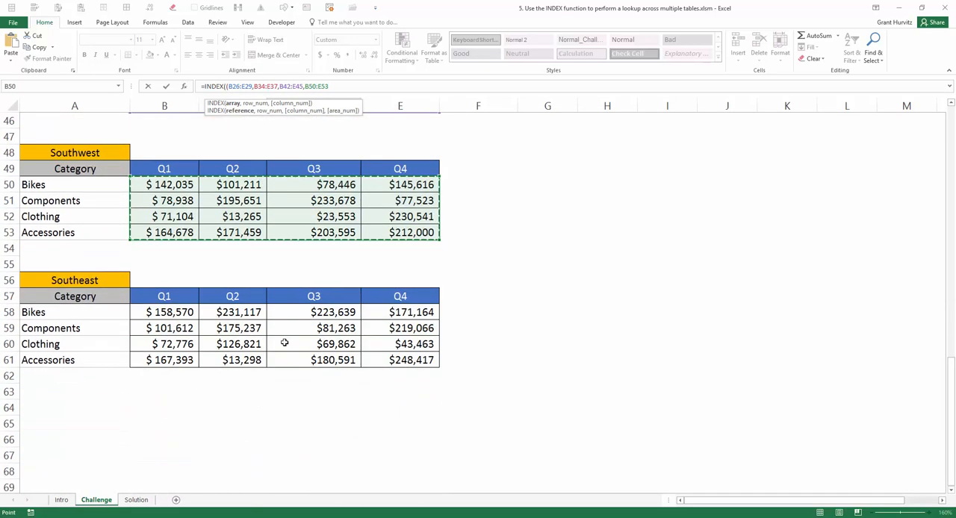
text(,)
drag(165, 312, 389, 361)
scroll(388, 361, up, 15)
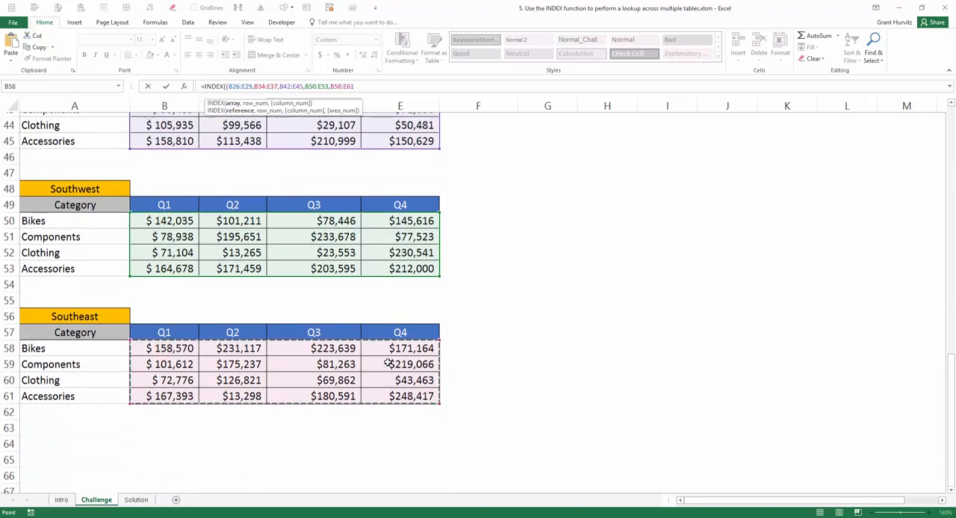
text())
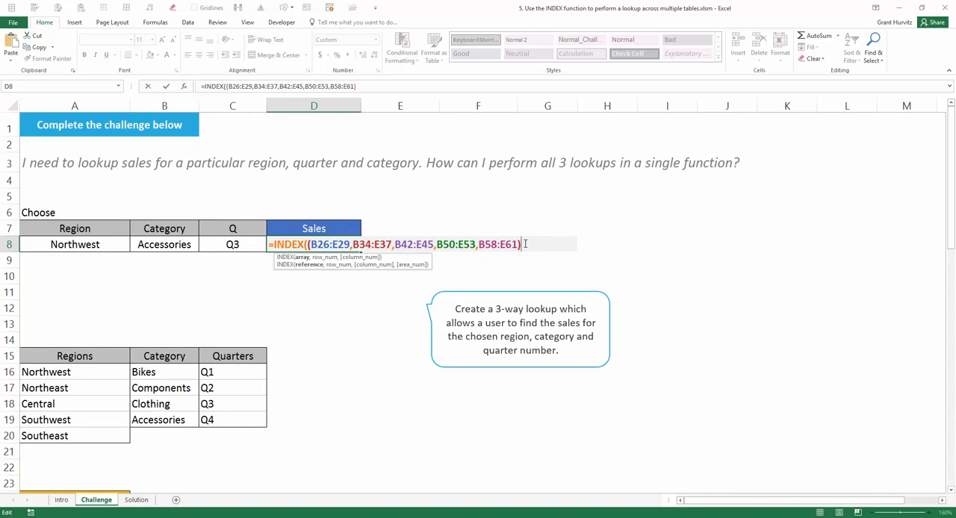
text(,)
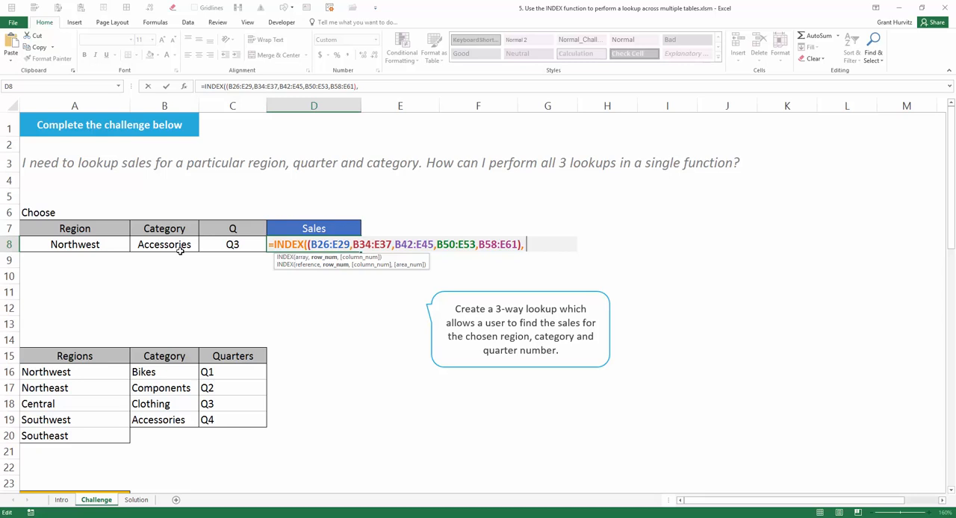
Add MATCH(B8,B16:B19,0) as the INDEX row number so the chosen category is looked up in the category list
text(m)
key(Tab)
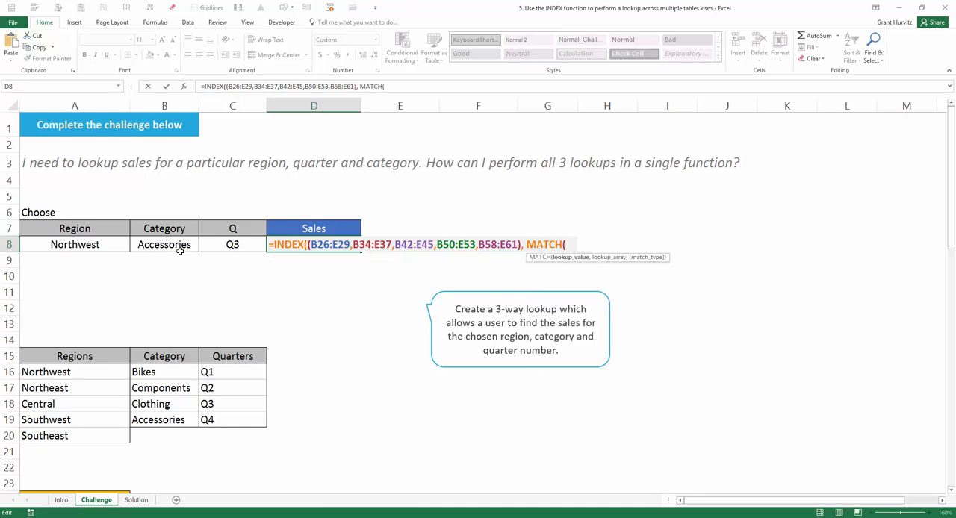
click(155, 244)
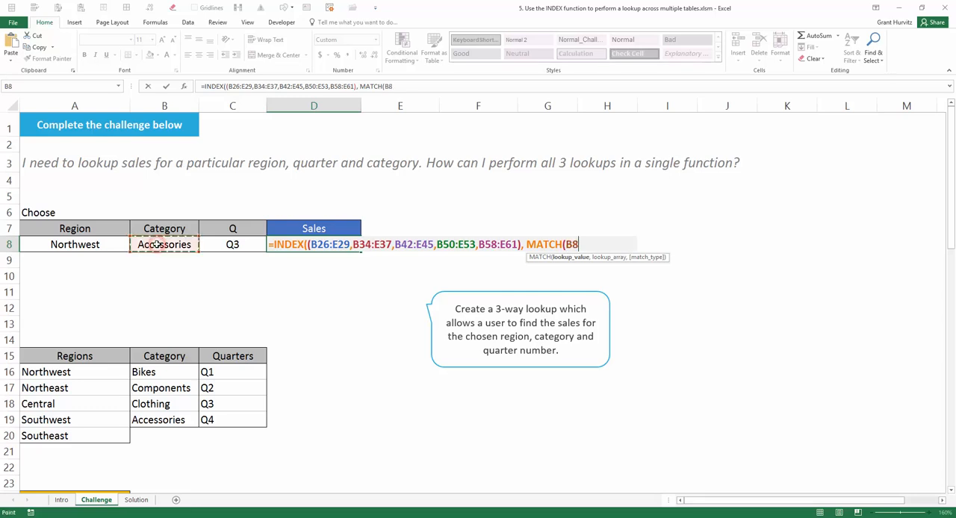
text(,)
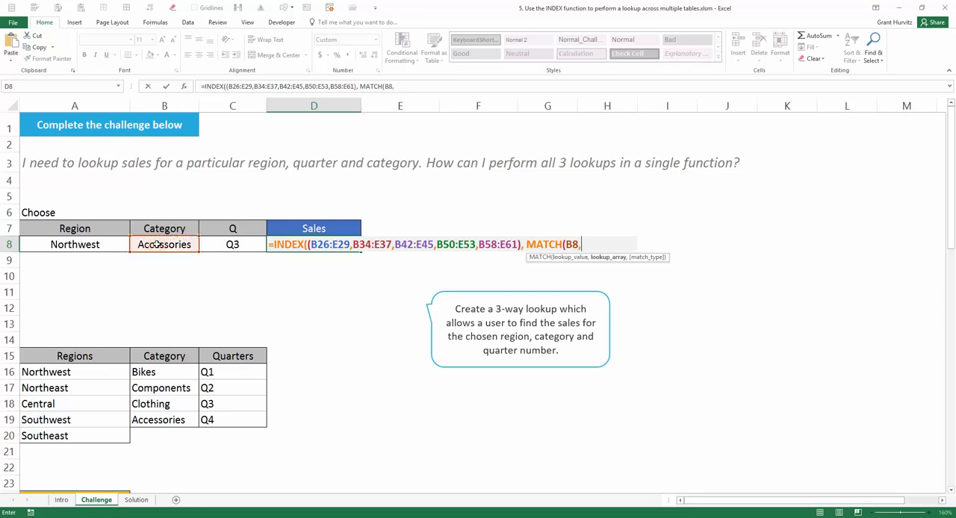
drag(169, 369, 174, 413)
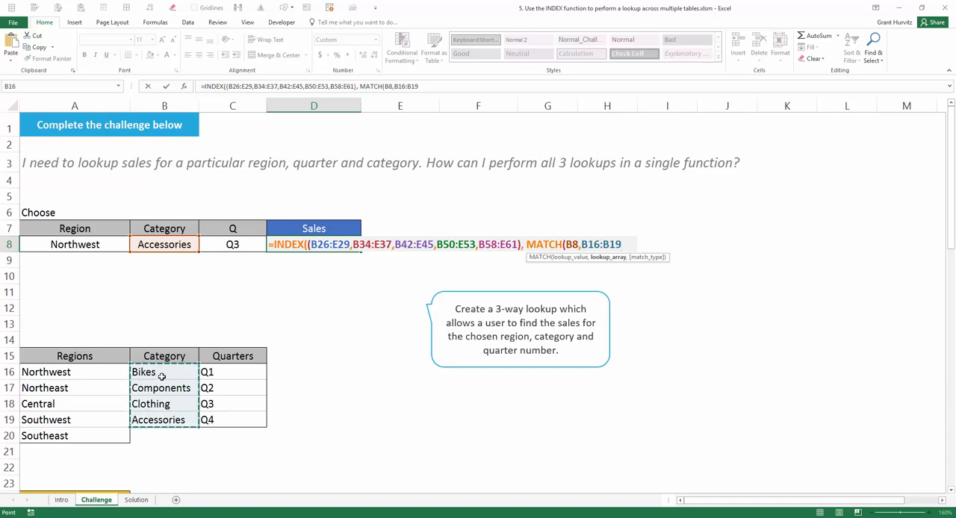
scroll(176, 387, down, 3)
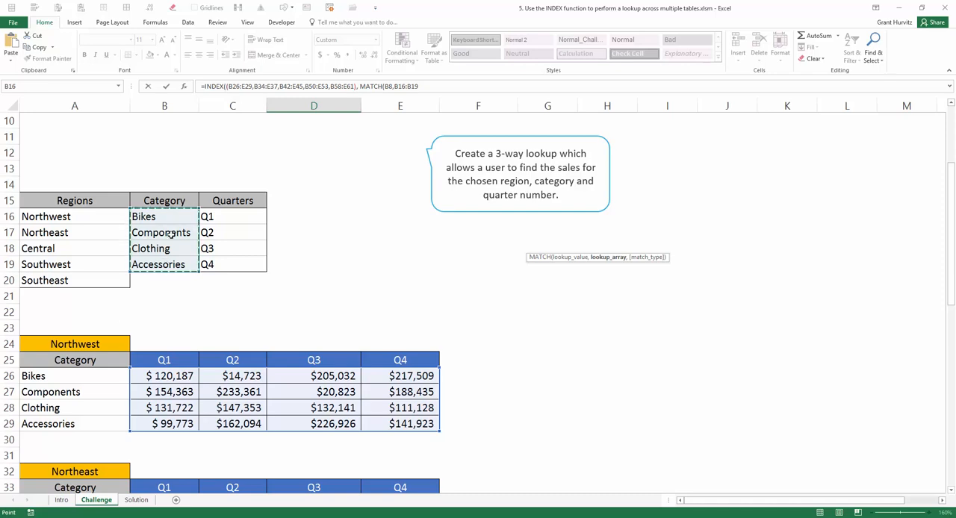
scroll(97, 361, down, 2)
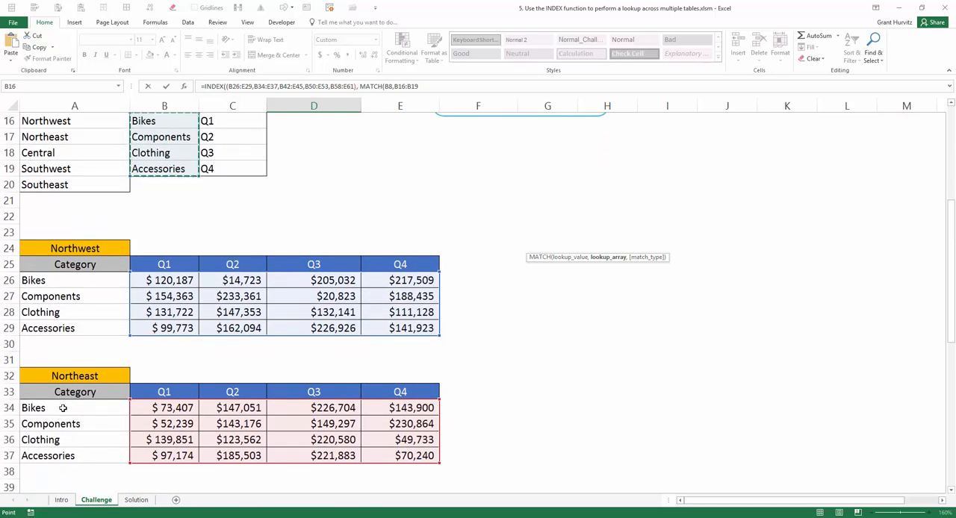
scroll(69, 407, down, 7)
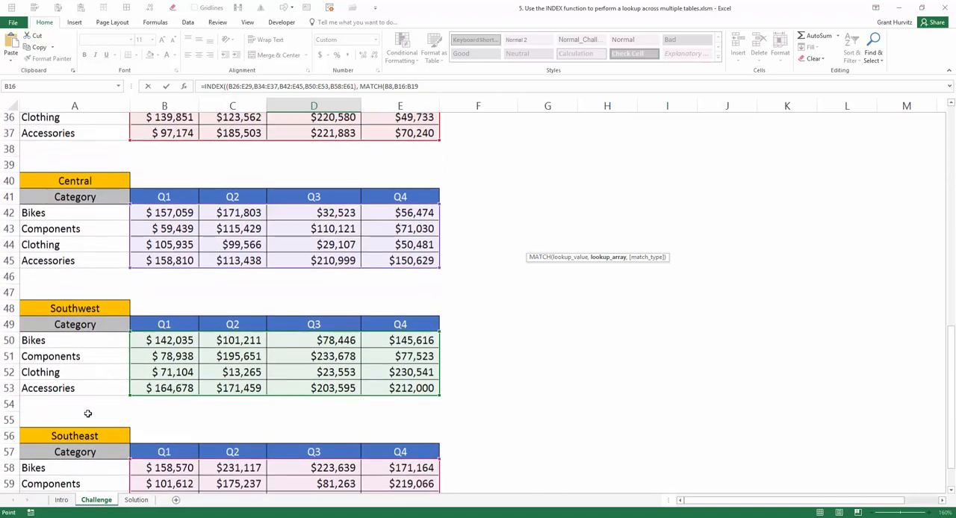
scroll(87, 413, up, 4)
scroll(88, 413, up, 7)
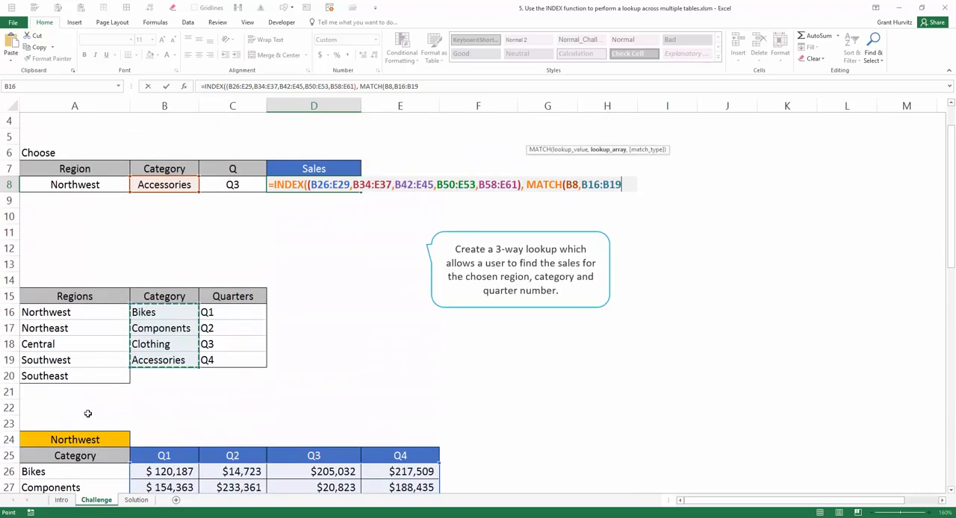
text(,0))
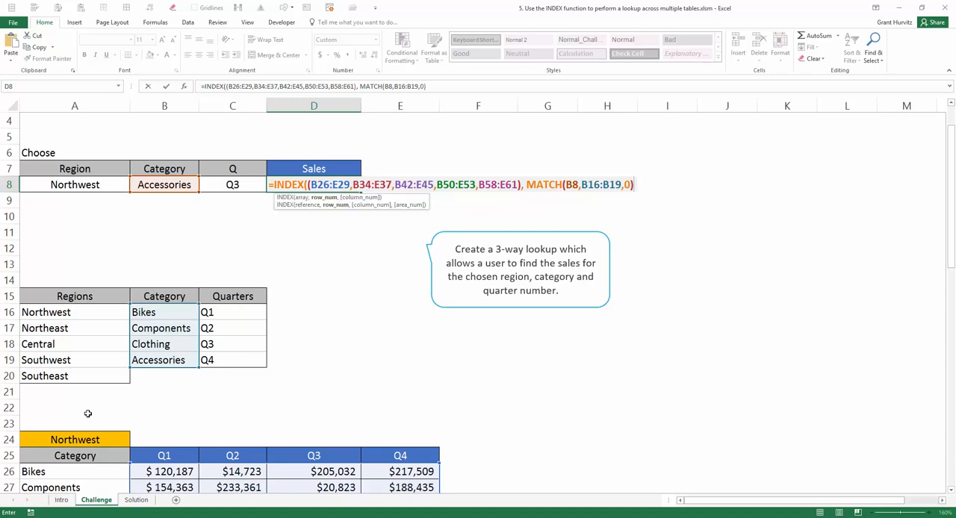
Evaluate the row number MATCH inside the formula to check its result, and restore the expression
click(324, 197)
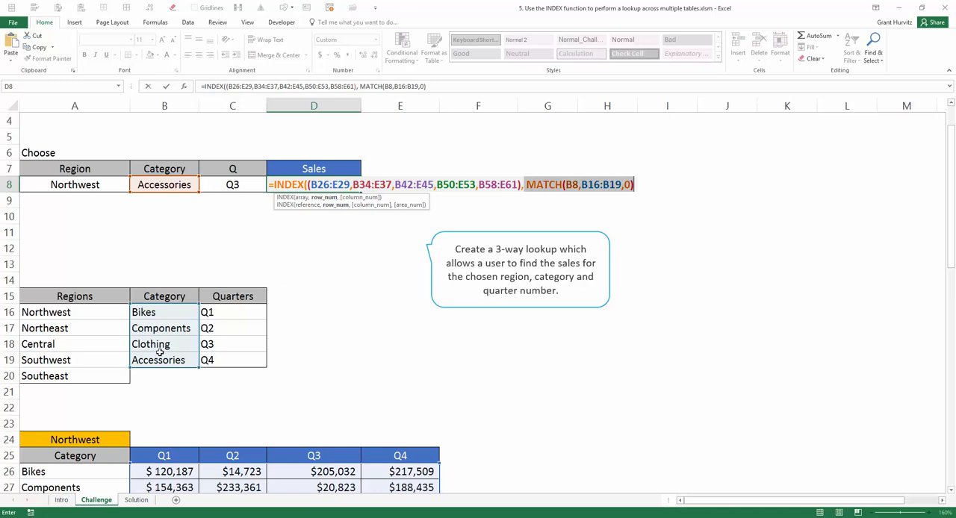
key(F9)
key(ctrl+z)
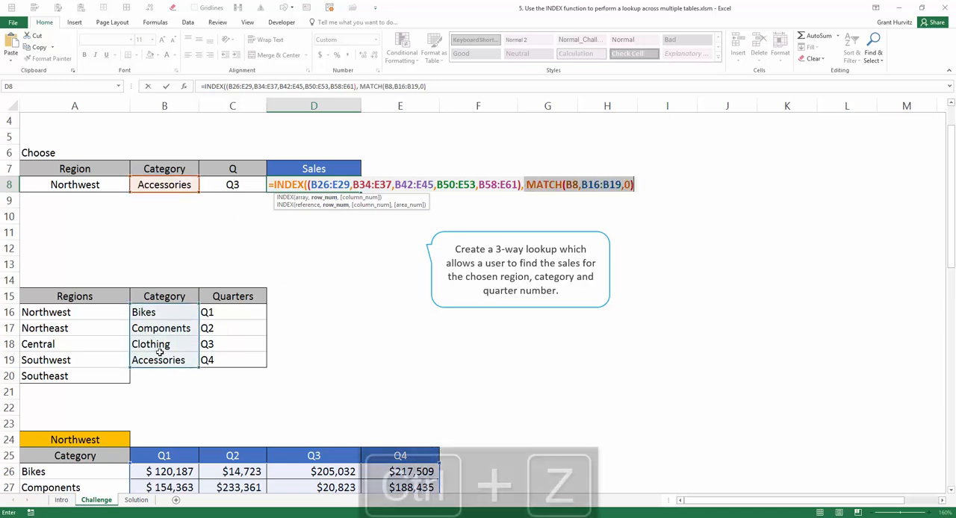
click(634, 185)
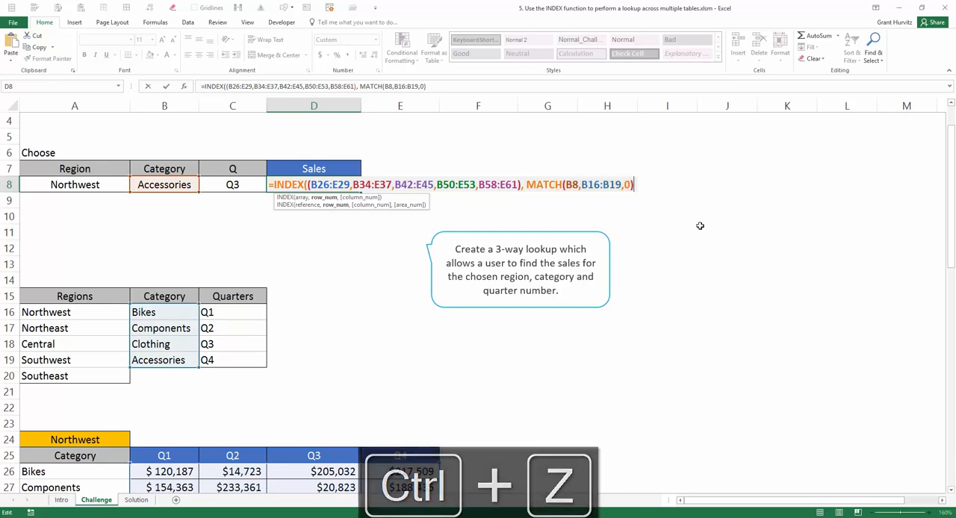
Add MATCH(C8,C16:C19,0) as the INDEX column number so the chosen quarter is looked up in the quarters list
text(,)
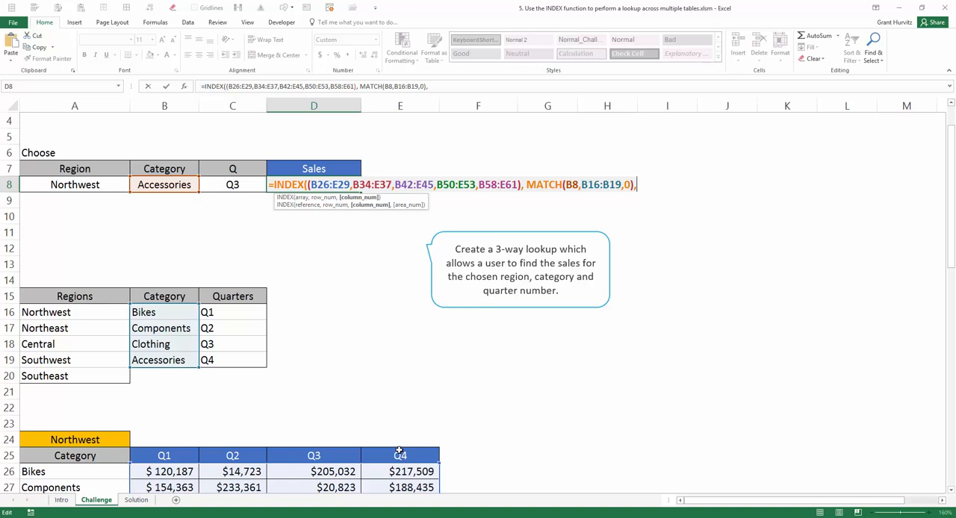
text(MATCH()
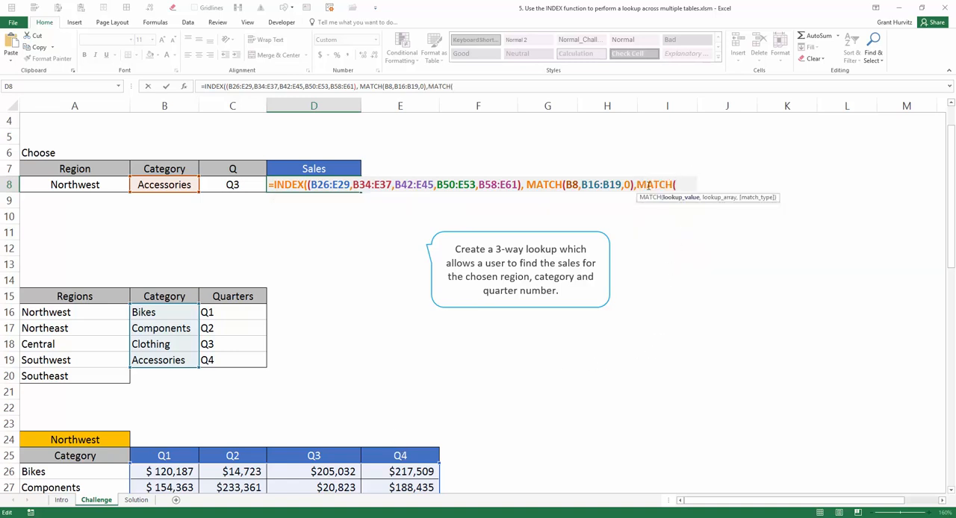
click(245, 184)
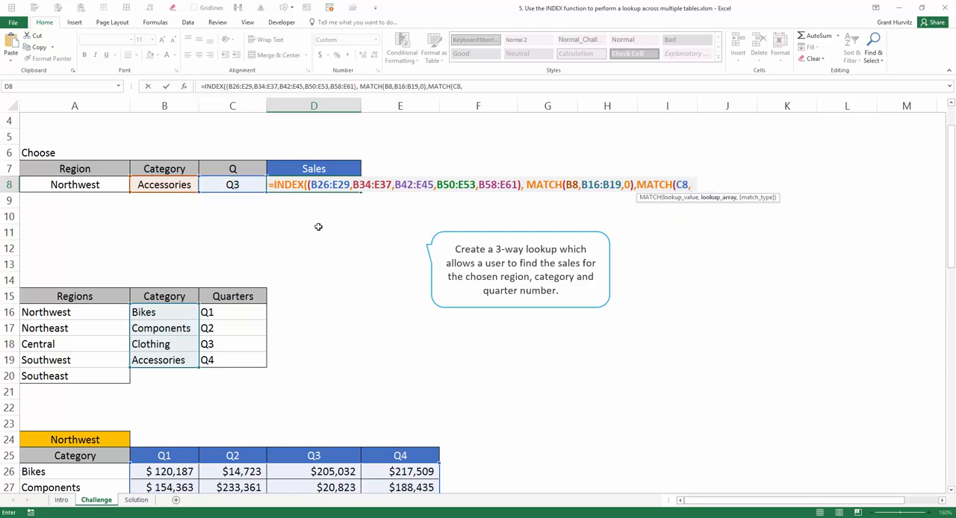
drag(239, 307, 235, 356)
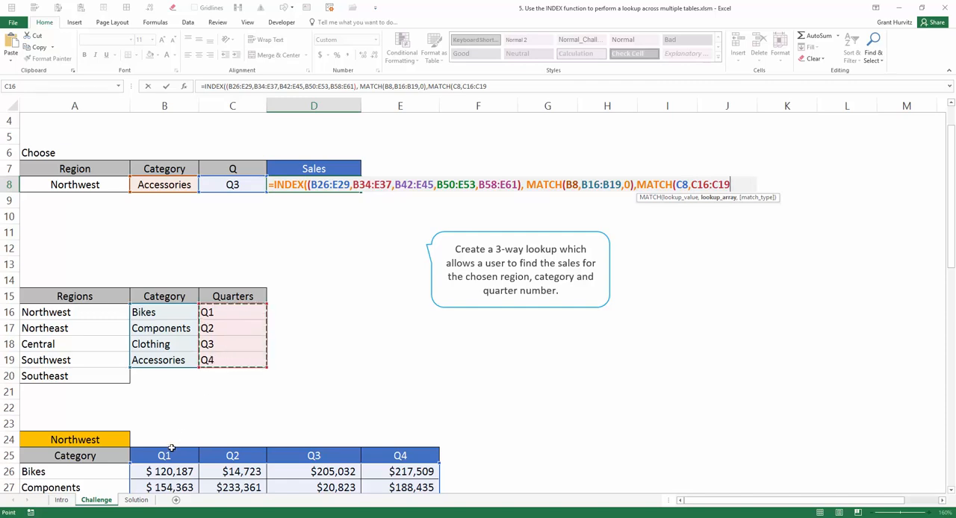
scroll(397, 458, down, 5)
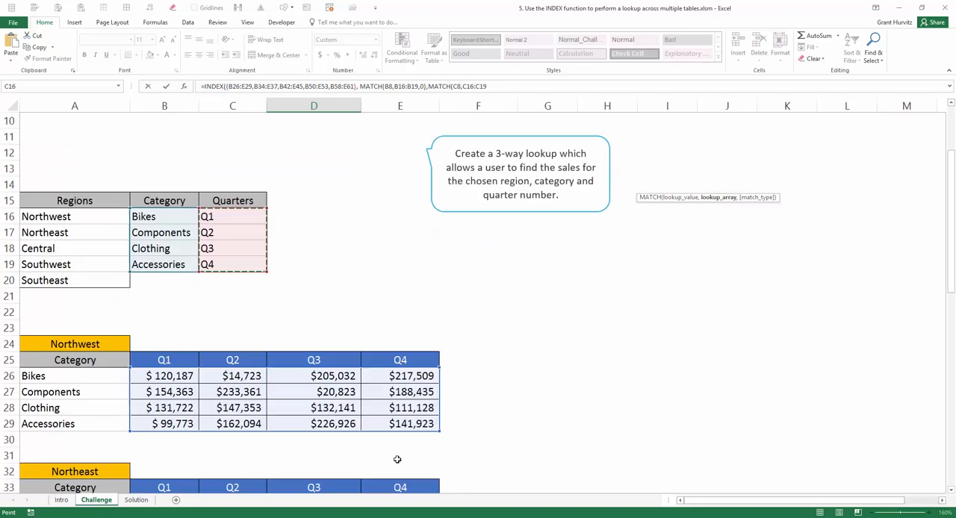
scroll(397, 459, up, 6)
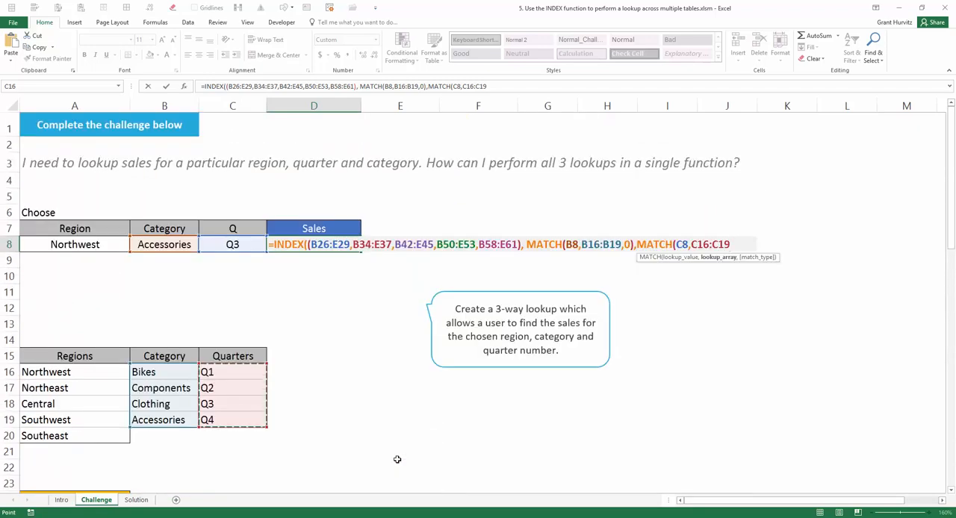
text(,0))
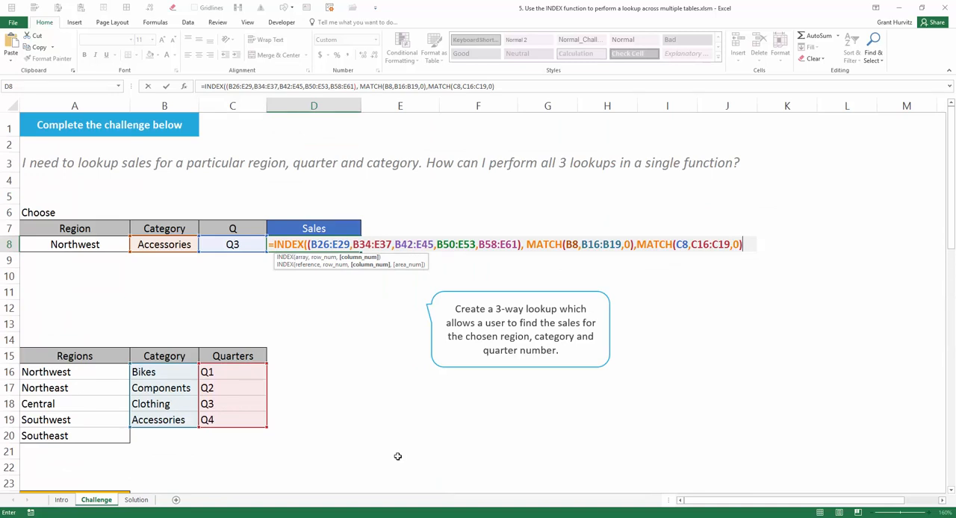
Evaluate the column number MATCH inside the formula to check its result, and restore the expression
click(364, 258)
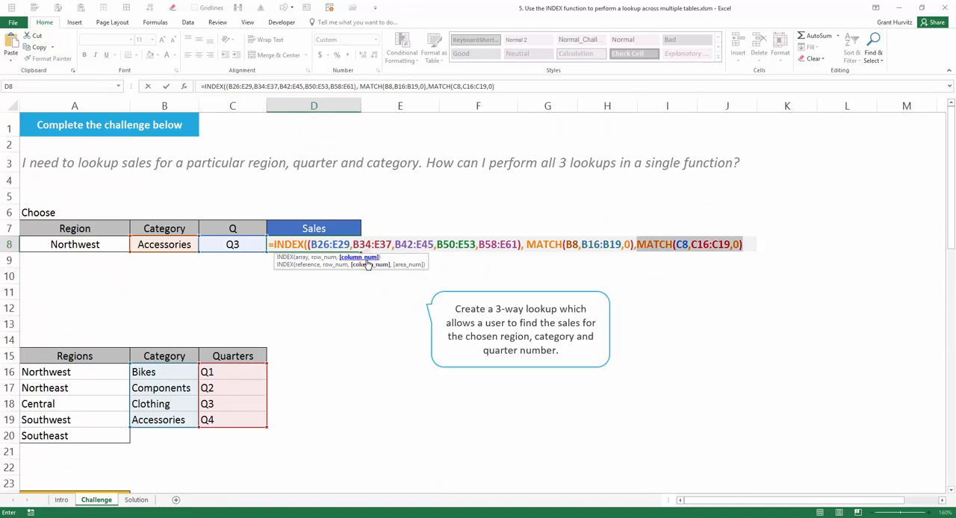
key(F9)
key(ctrl+z)
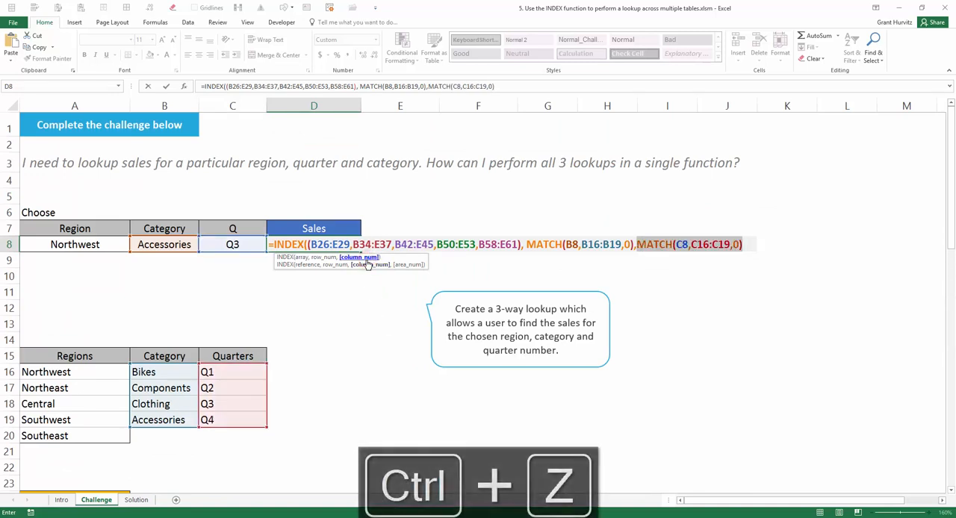
click(754, 245)
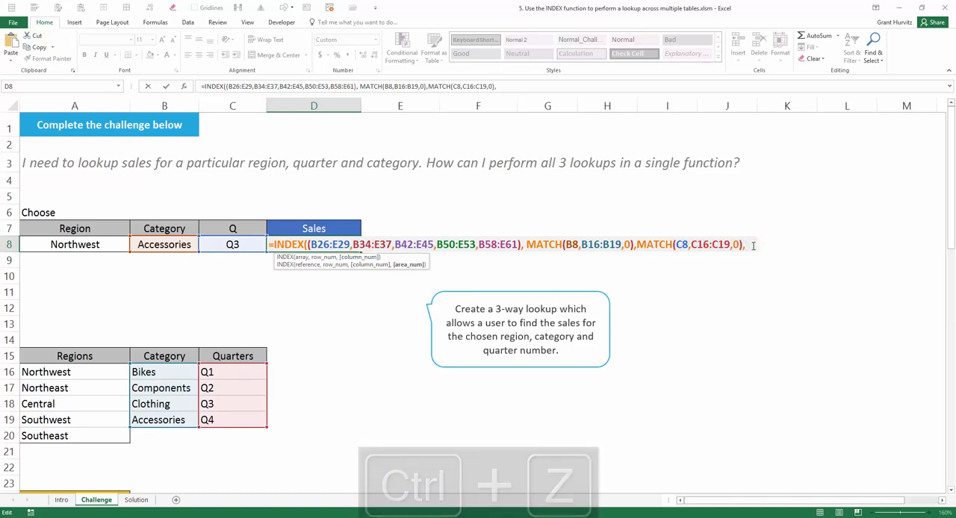
Add MATCH(A8, A16:A20,0) as the INDEX area number so the chosen region is looked up in the regions list
text(,)
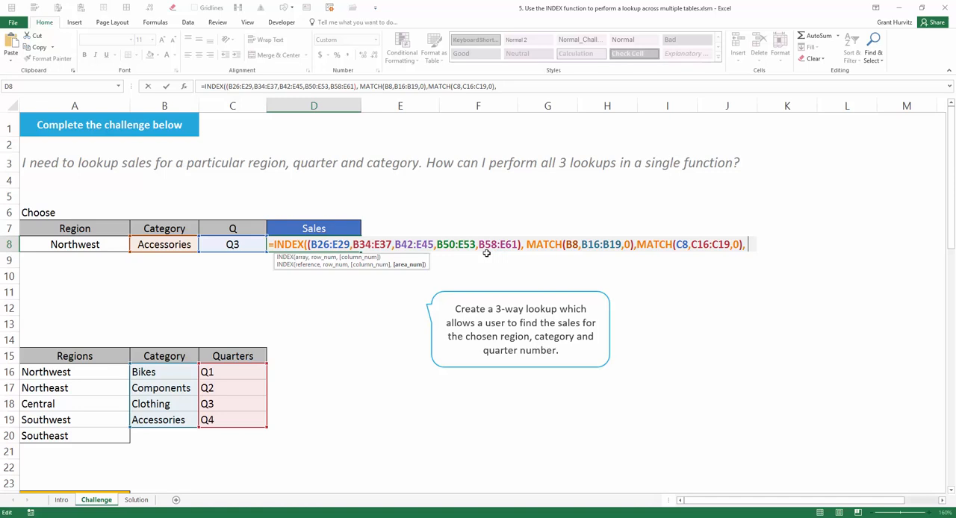
text(m)
key(Tab)
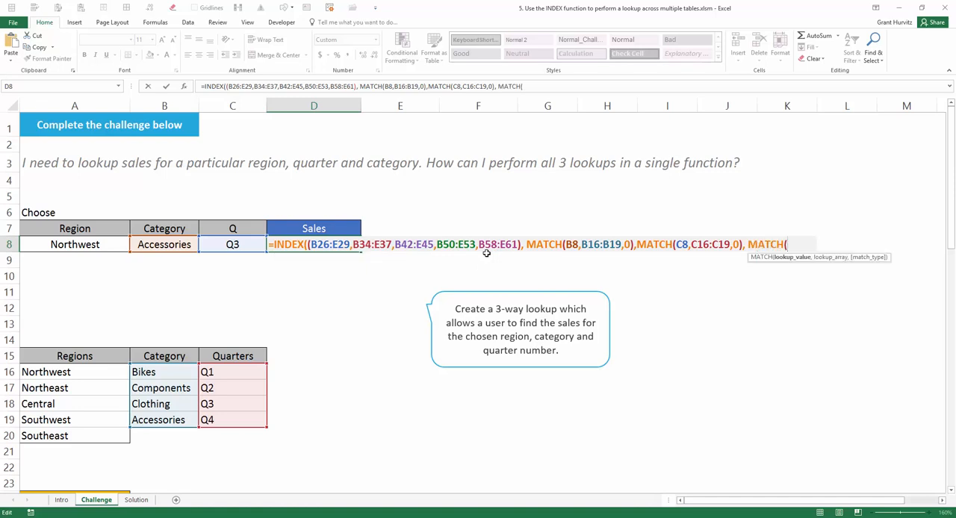
click(83, 246)
text(,)
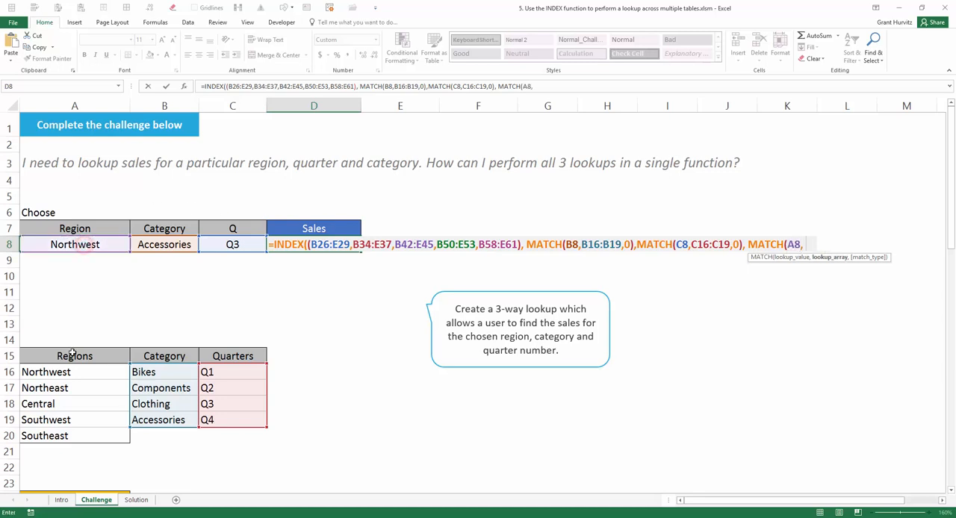
click(66, 372)
drag(66, 389, 65, 431)
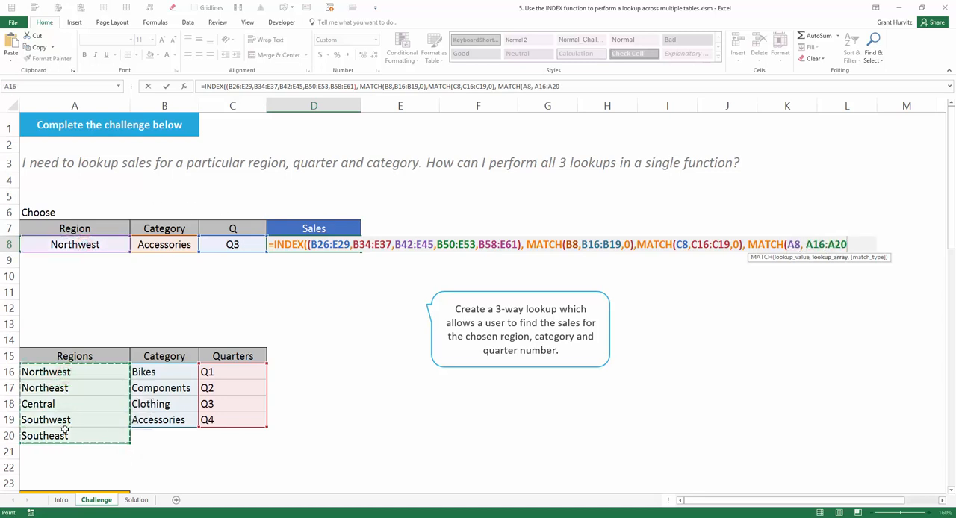
text(,0)
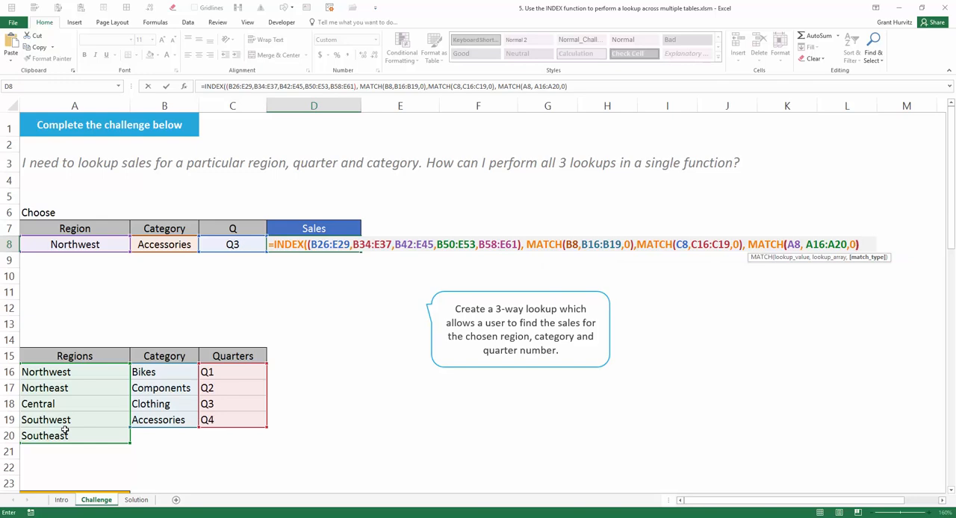
text())
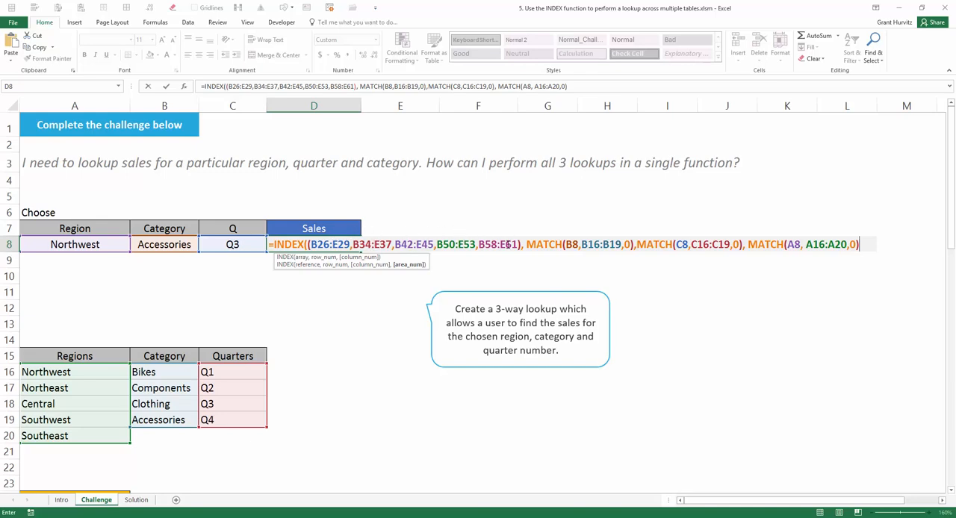
Review the formula's multi-range reference argument, close the INDEX function's bracket and enter the formula in D8
click(309, 264)
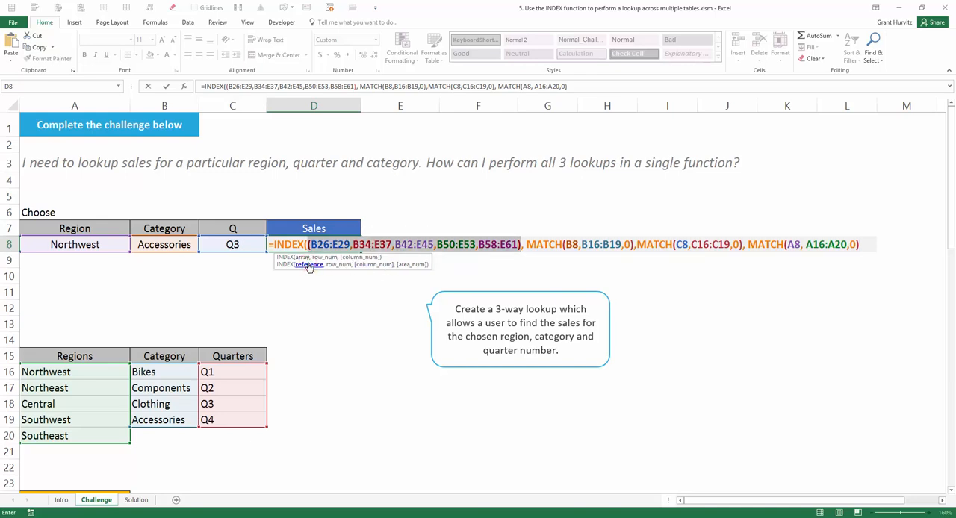
click(859, 247)
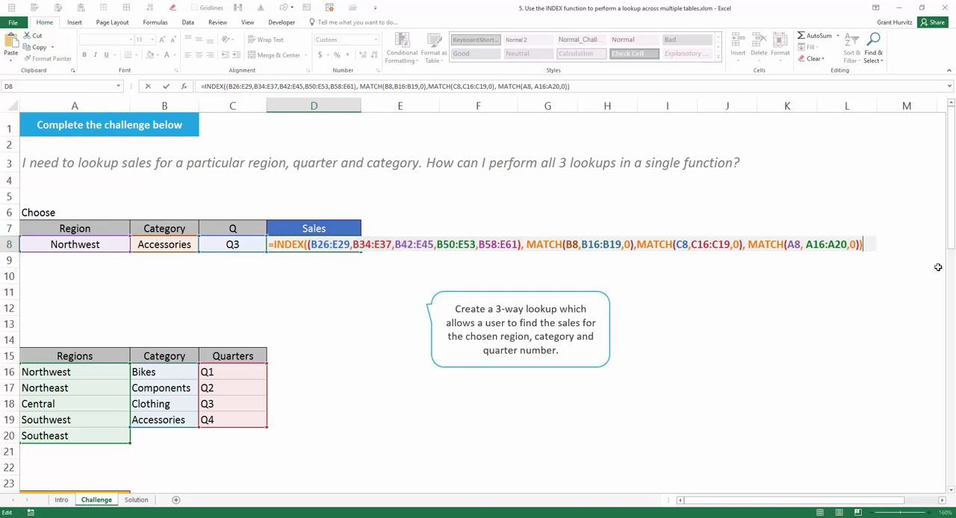
key(Return)
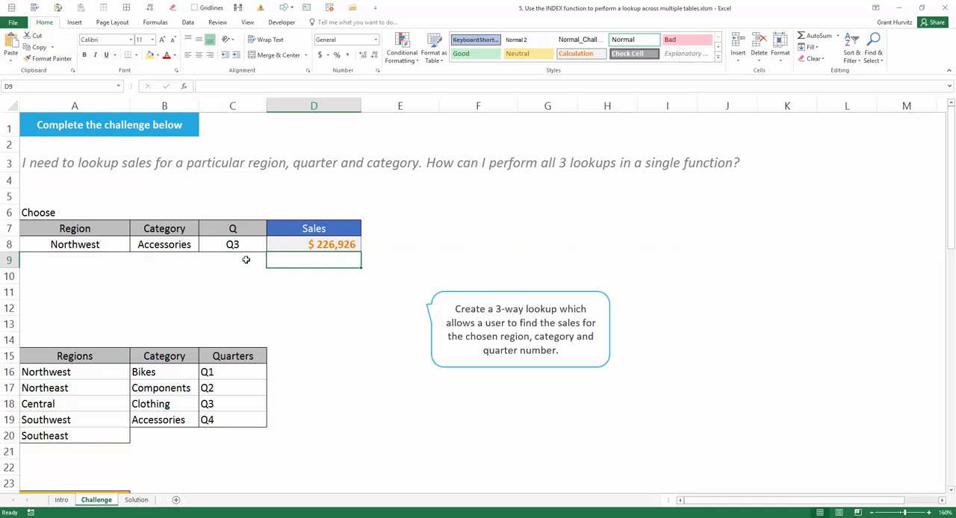
Highlight the chosen region, category, quarter and sales in A8:D8 and check the result against the Northwest table
click(92, 240)
ctrl+click(156, 241)
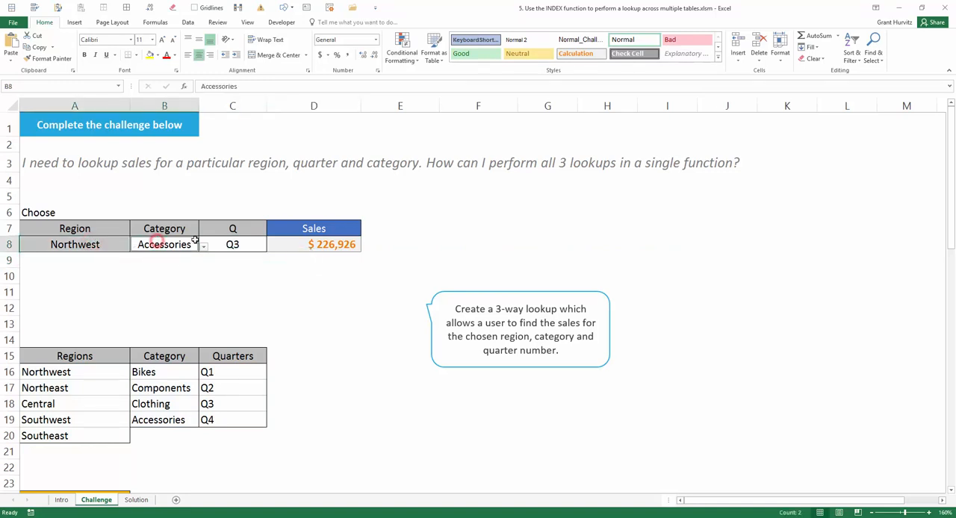
ctrl+click(222, 241)
ctrl+click(334, 247)
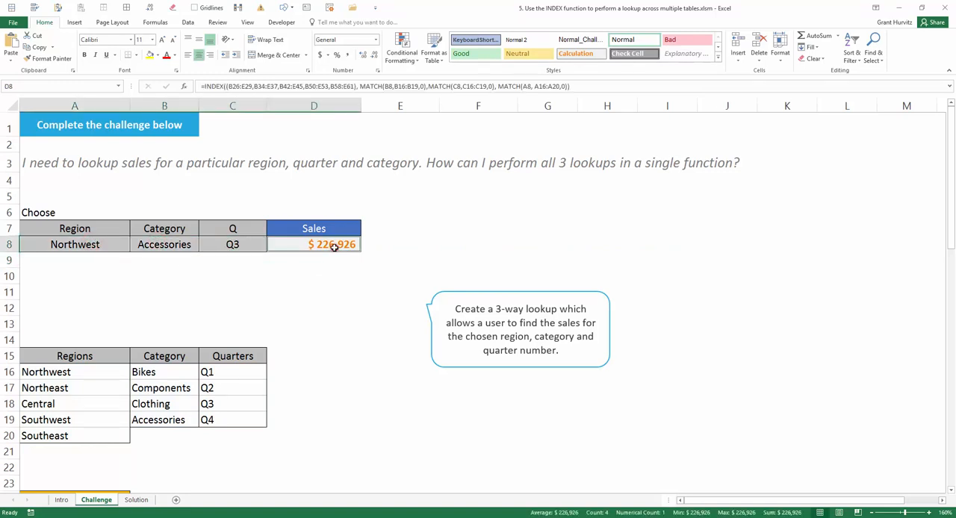
scroll(384, 338, down, 2)
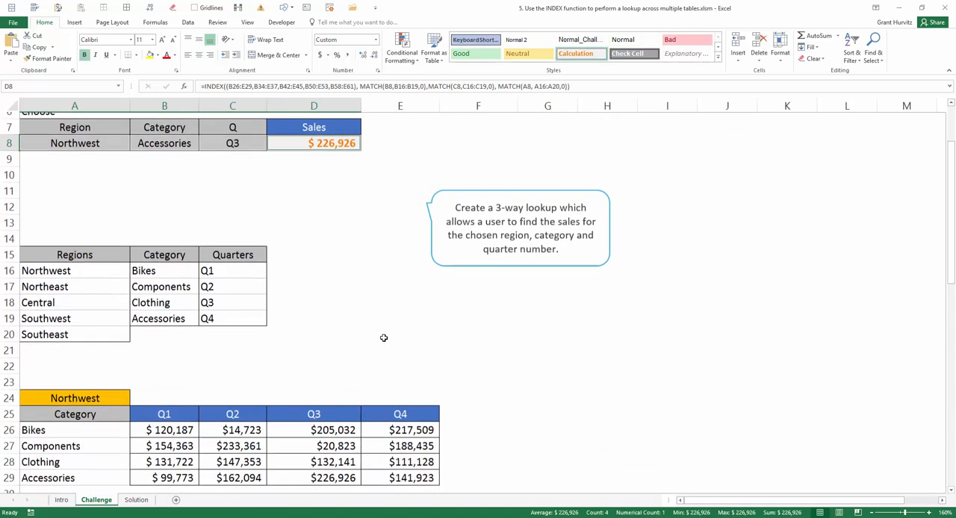
Check the D8 result by selecting the Northwest heading, the Accessories label and its Q3 sales in the Northwest table
scroll(384, 338, down, 1)
click(94, 345)
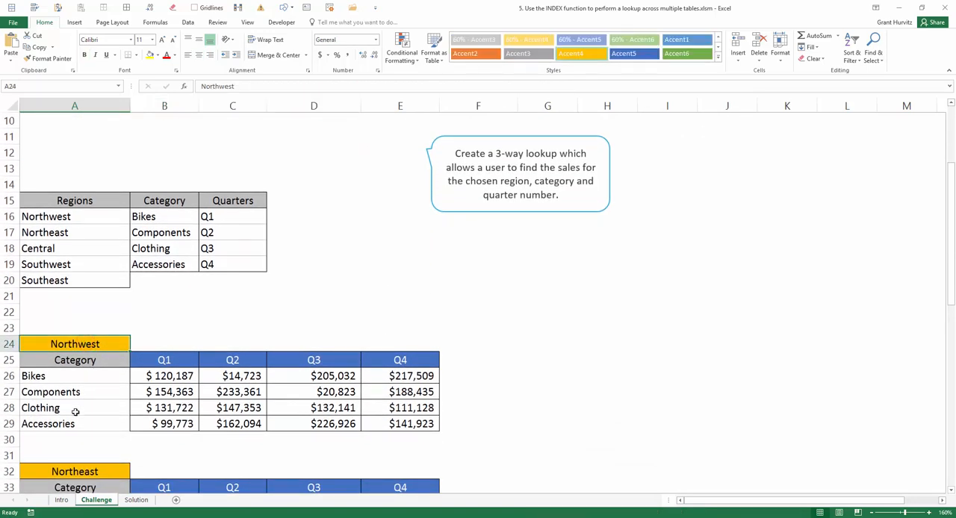
ctrl+click(73, 423)
ctrl+click(304, 419)
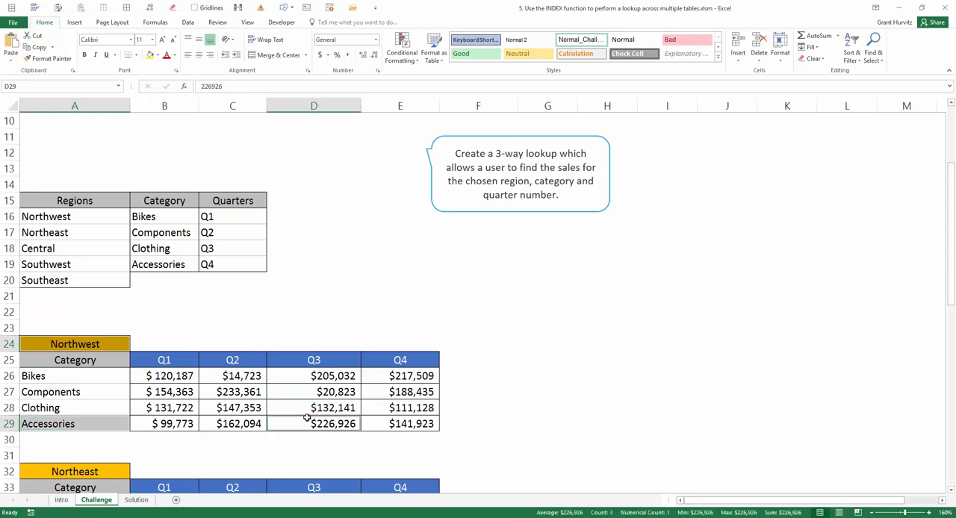
Choose Components as the lookup category in B8 and Central as the region in A8
scroll(307, 418, up, 3)
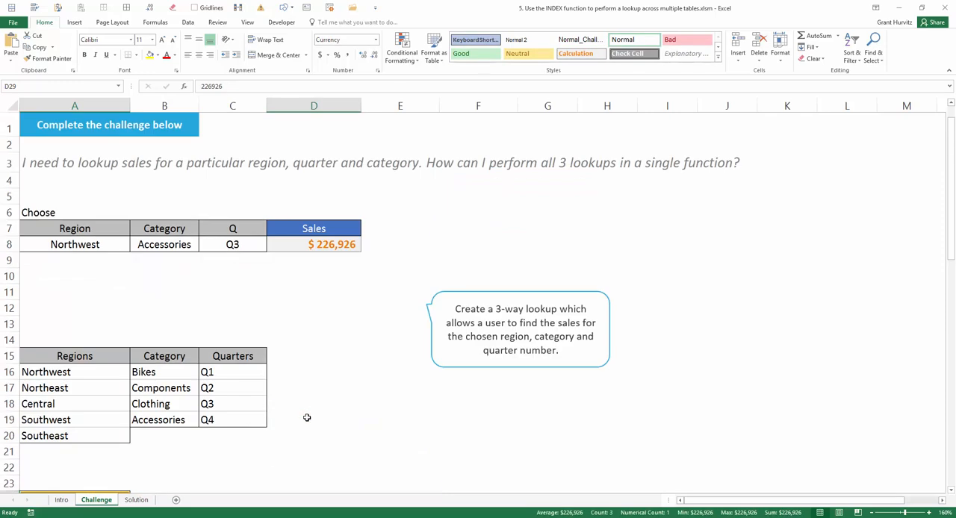
click(179, 244)
click(204, 248)
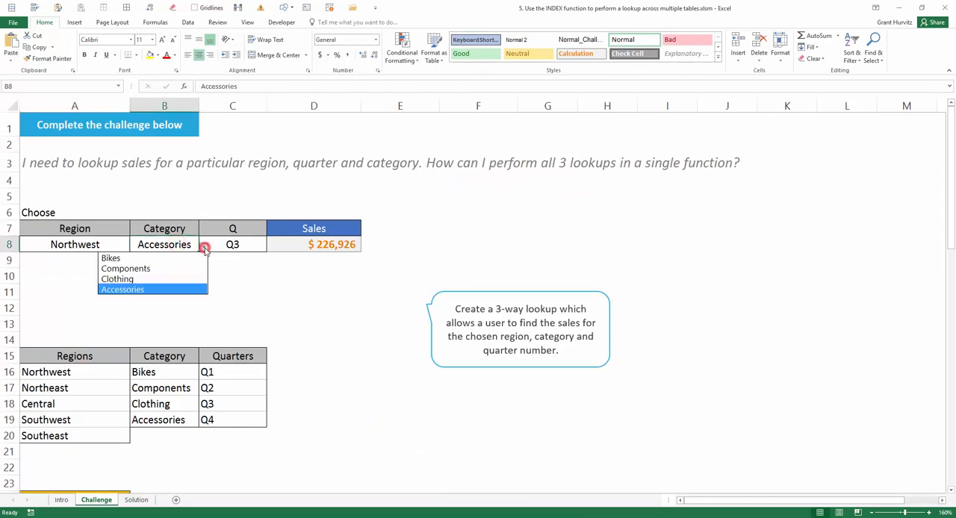
click(177, 271)
click(112, 240)
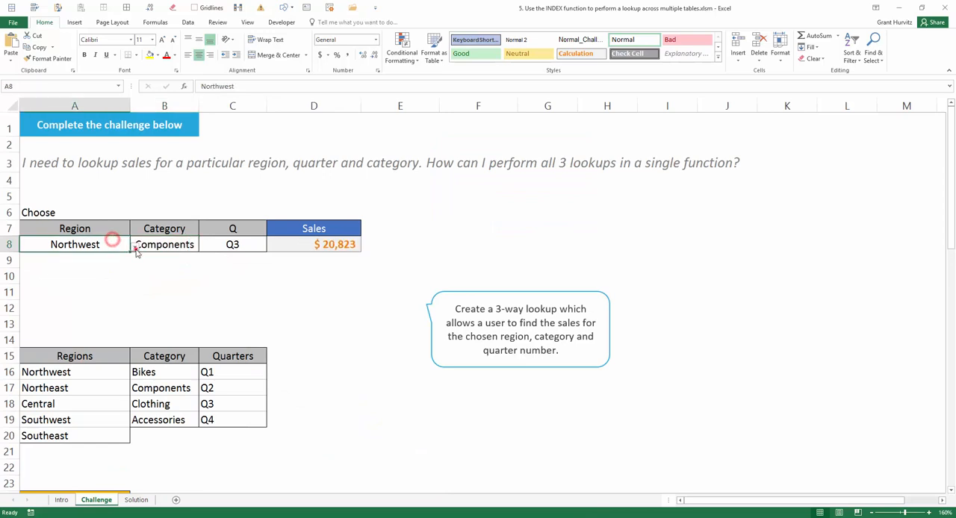
click(134, 248)
click(77, 280)
Choose Q1 as the lookup quarter in C8
click(237, 239)
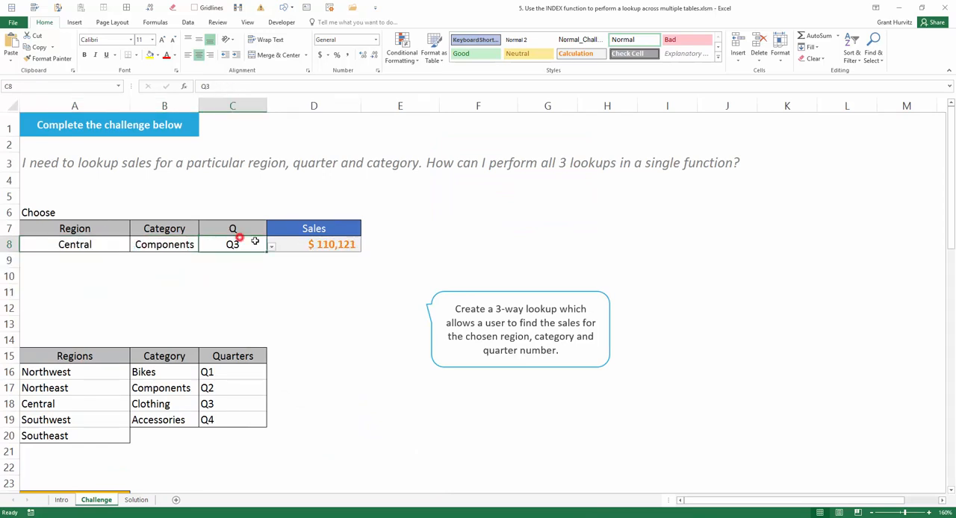
click(272, 247)
click(224, 261)
Highlight the choices in A8:C8 and check the result against the Components Q1 sales in the Central table
click(103, 244)
ctrl+click(165, 244)
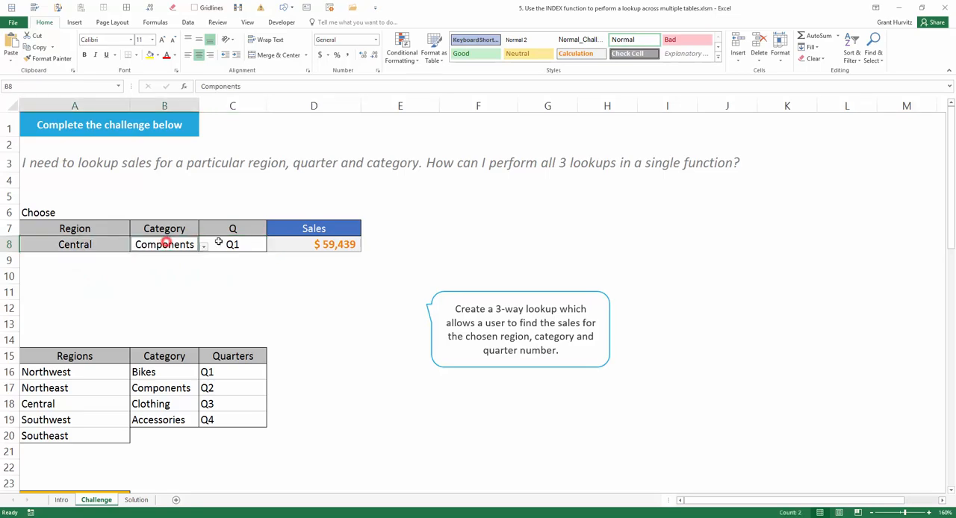
ctrl+click(218, 242)
scroll(202, 324, down, 4)
scroll(202, 324, down, 5)
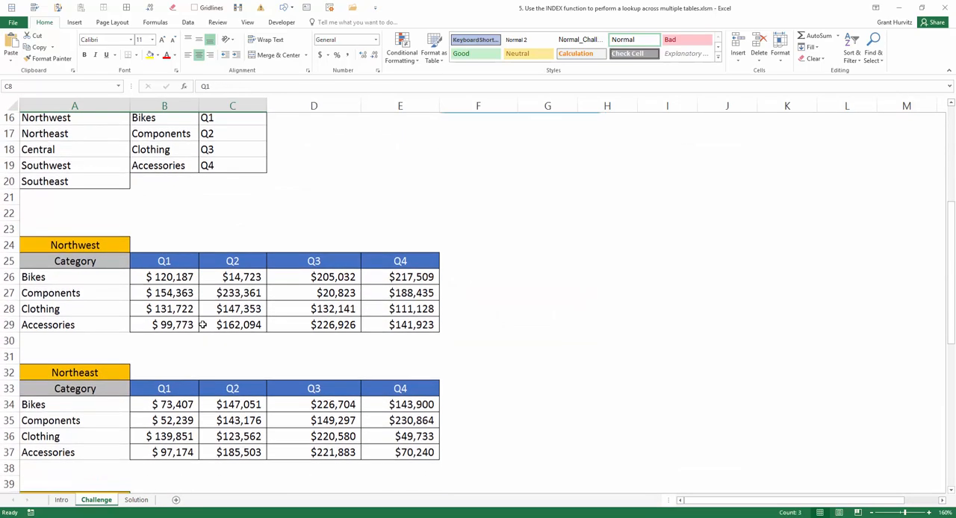
click(88, 312)
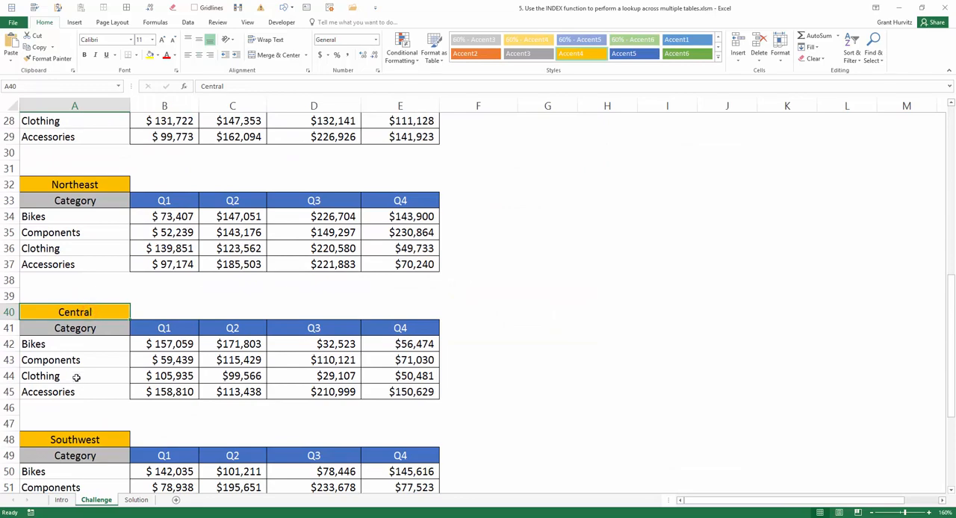
ctrl+click(74, 360)
ctrl+click(187, 360)
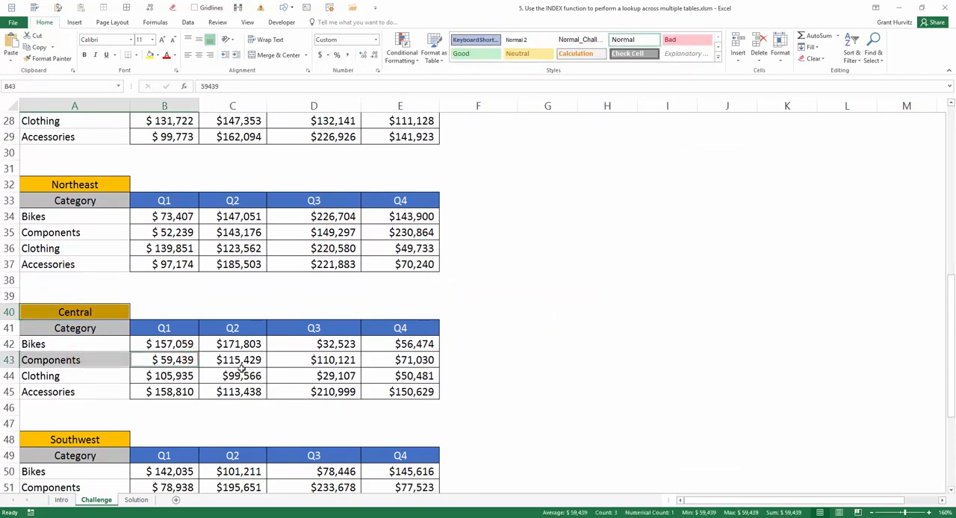
Review the reference, row number, column number and area number arguments of the INDEX formula in D8, and re-enter it
scroll(292, 365, up, 8)
click(324, 187)
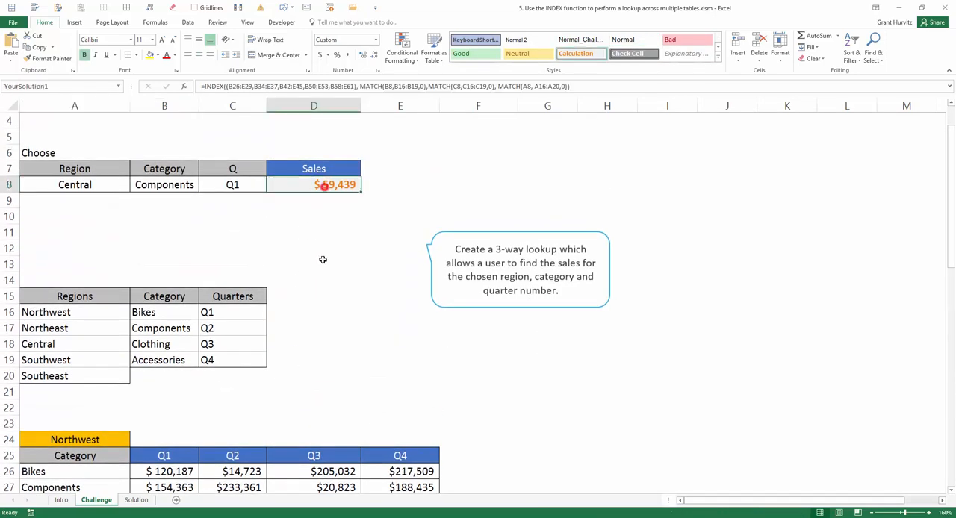
scroll(329, 291, up, 1)
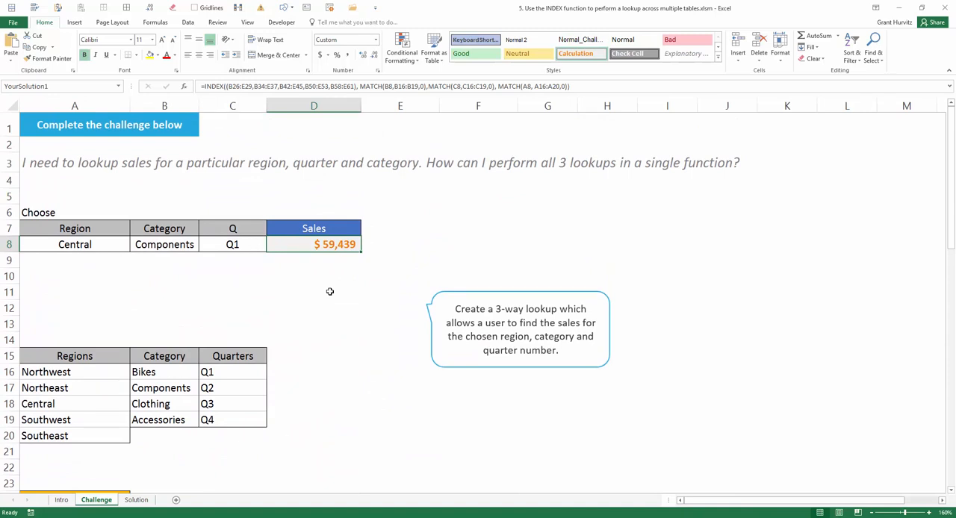
key(F2)
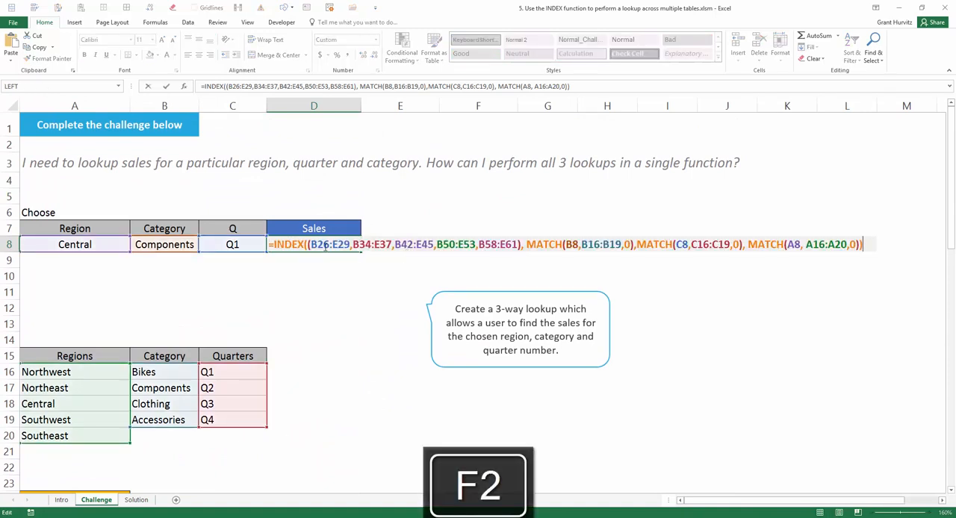
click(325, 248)
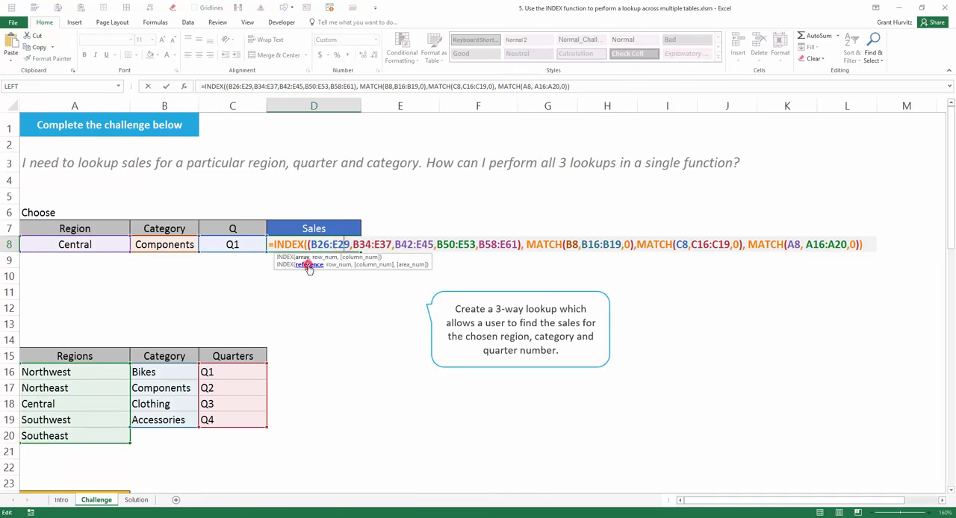
click(309, 266)
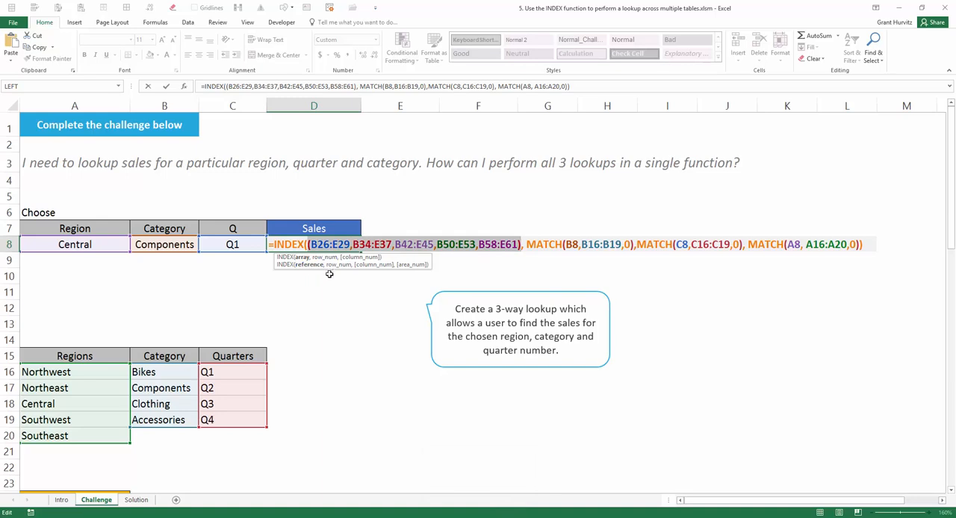
click(334, 265)
click(366, 266)
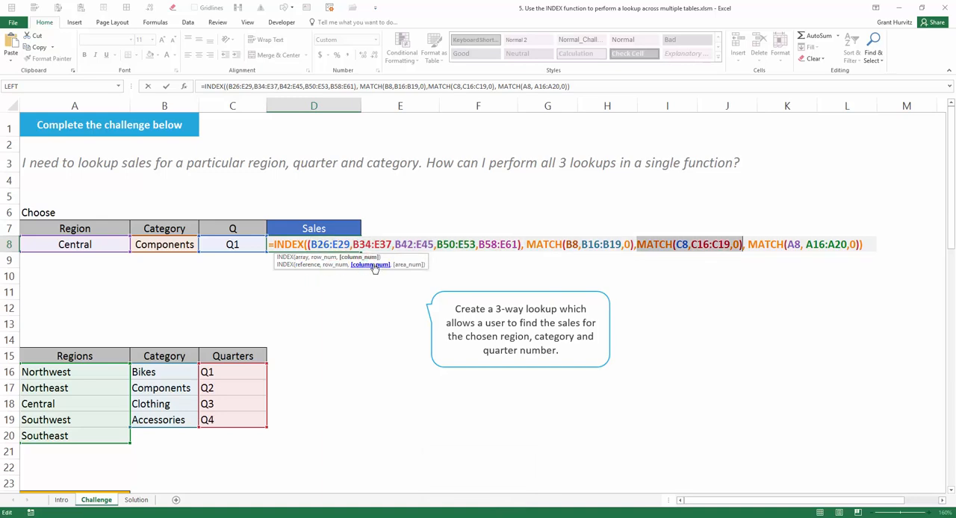
click(396, 267)
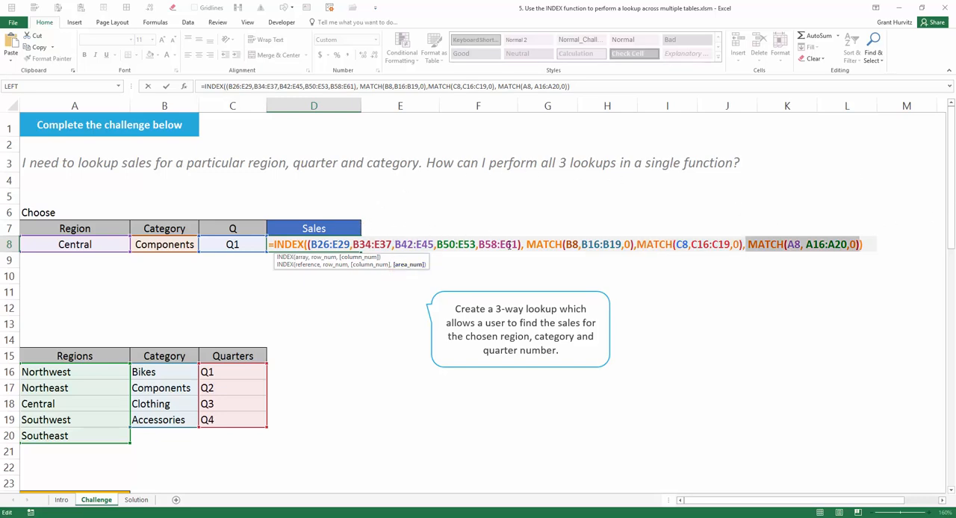
key(ctrl+Return)
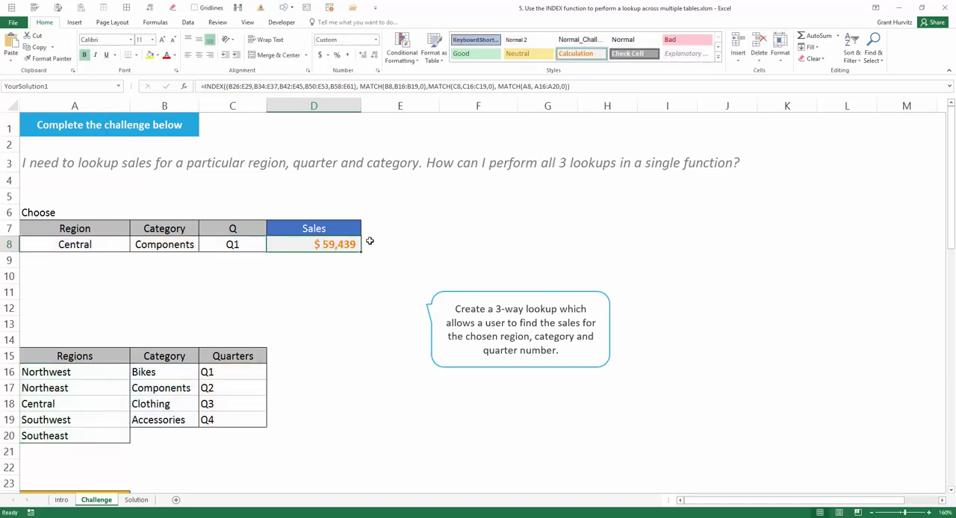
Examine the multi-range reference B26:E29 through B58:E61 in the D8 formula against the highlighted regional tables
key(F2)
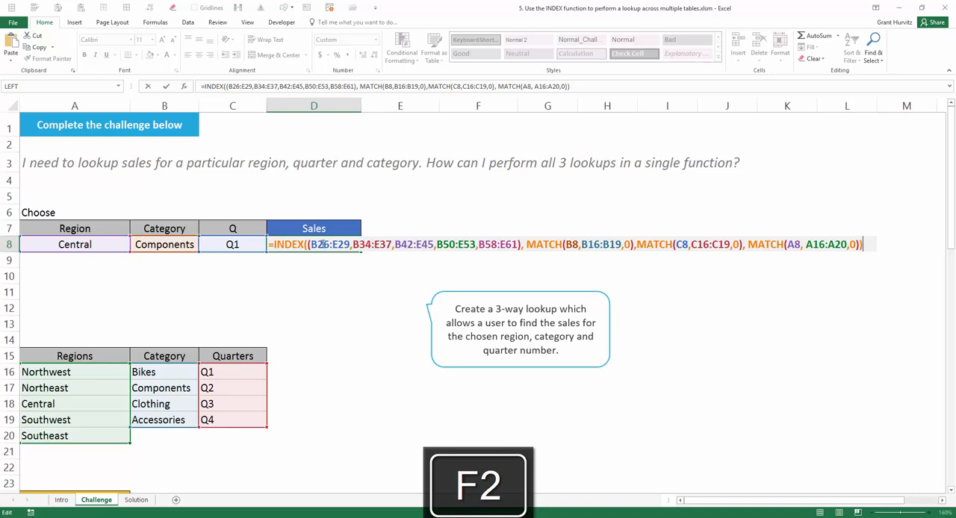
drag(309, 244, 521, 239)
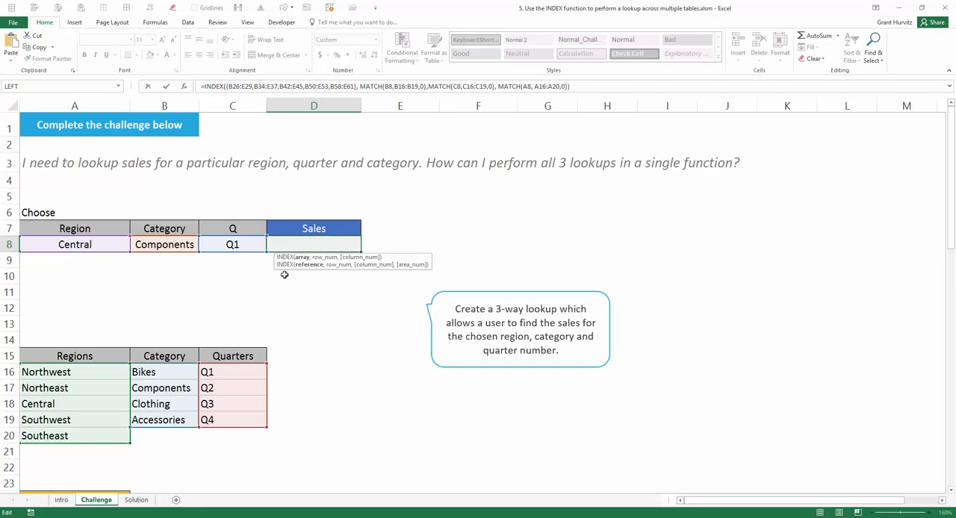
scroll(285, 275, down, 5)
scroll(285, 274, down, 10)
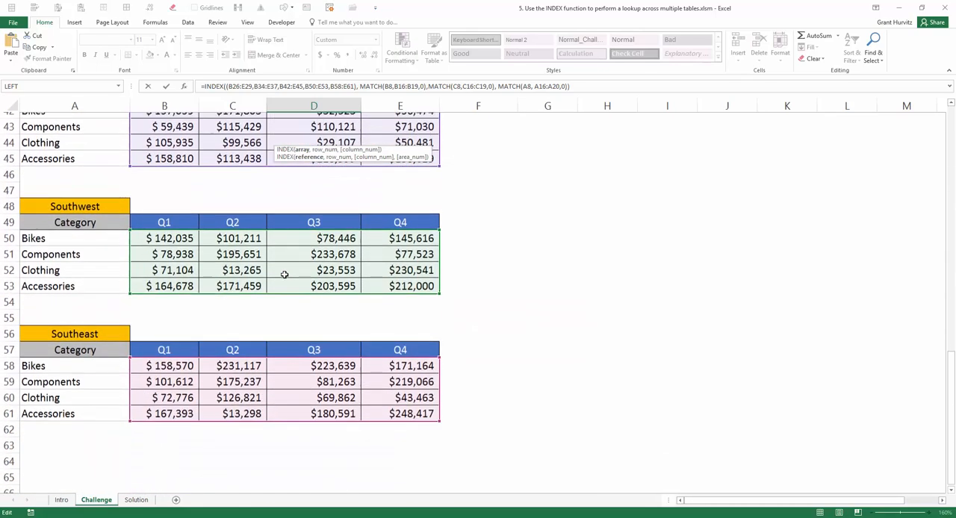
scroll(285, 274, up, 15)
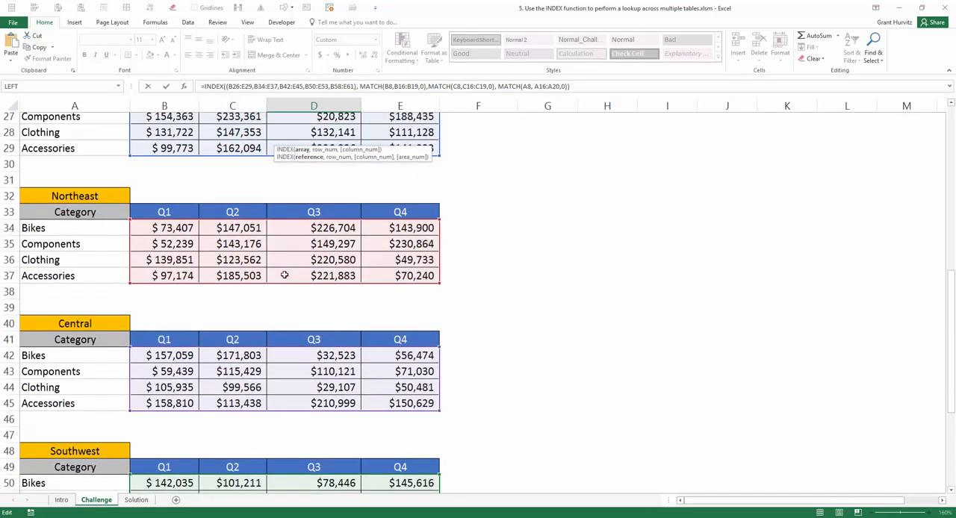